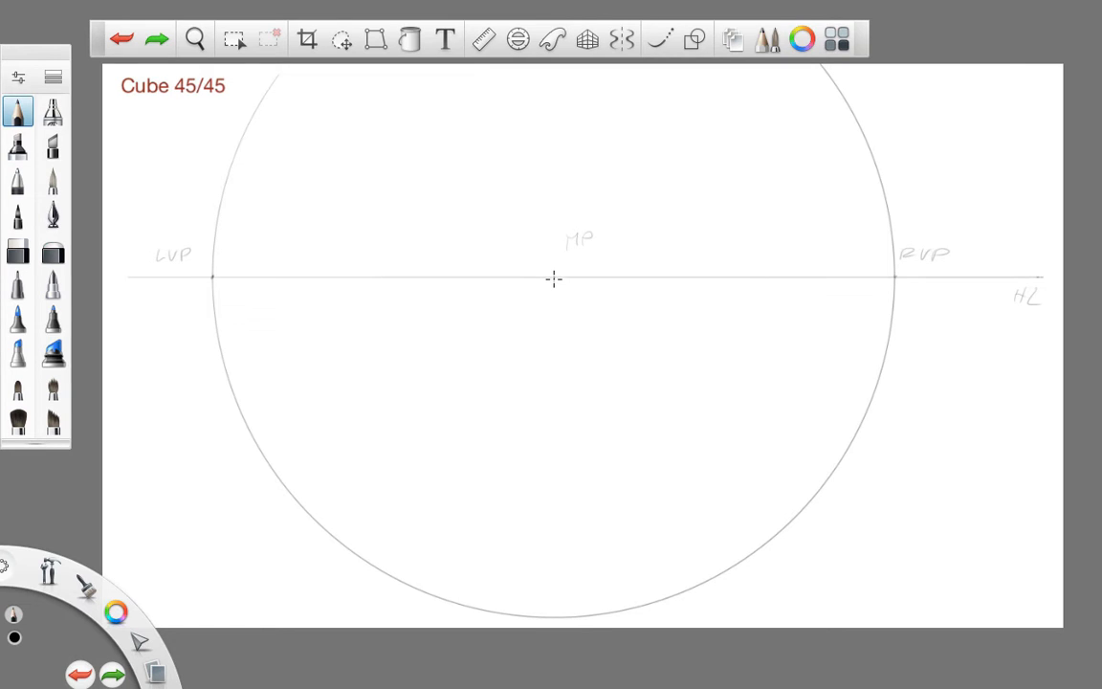
# Step: Draw a straight vertical line from the MP point on the horizon line down to the bottom of the circle
pyautogui.moveTo(554, 278); pyautogui.dragTo(555, 615)
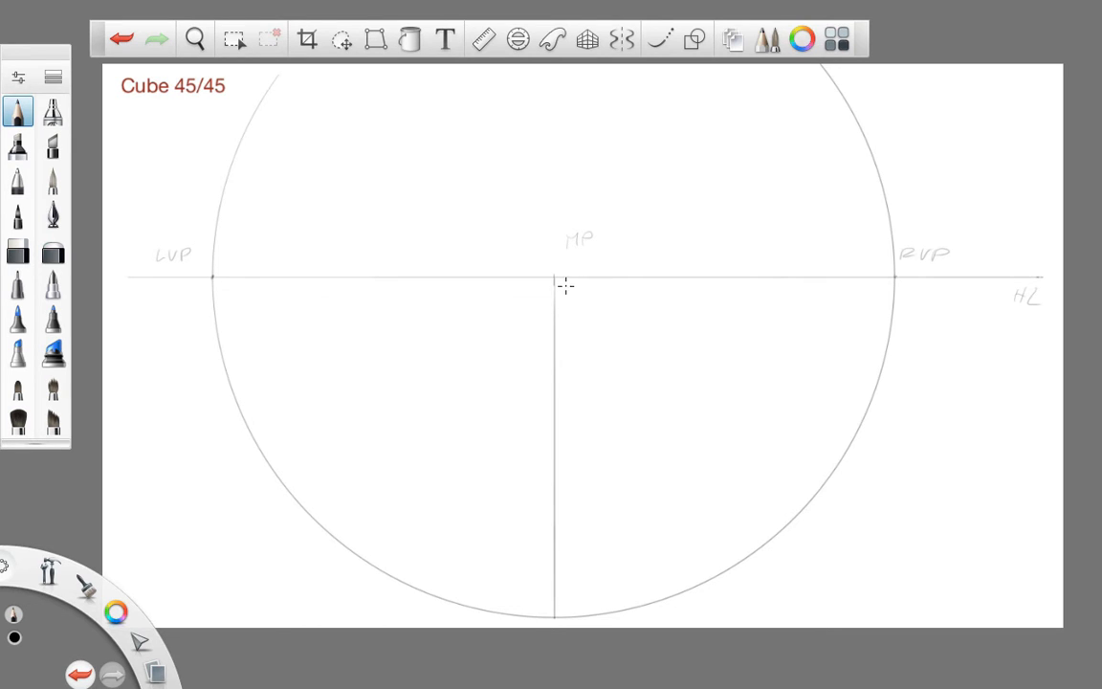
# Step: Mark the right angle beside the MP intersection with a small circle and check it with the canvas rotated
pyautogui.moveTo(566, 285); pyautogui.dragTo(571, 285)
pyautogui.press('space')
pyautogui.moveTo(719, 287)
pyautogui.mouseDown()
pyautogui.moveTo(612, 418)
pyautogui.moveTo(595, 457)
pyautogui.moveTo(604, 476)
pyautogui.moveTo(585, 462)
pyautogui.mouseUp()
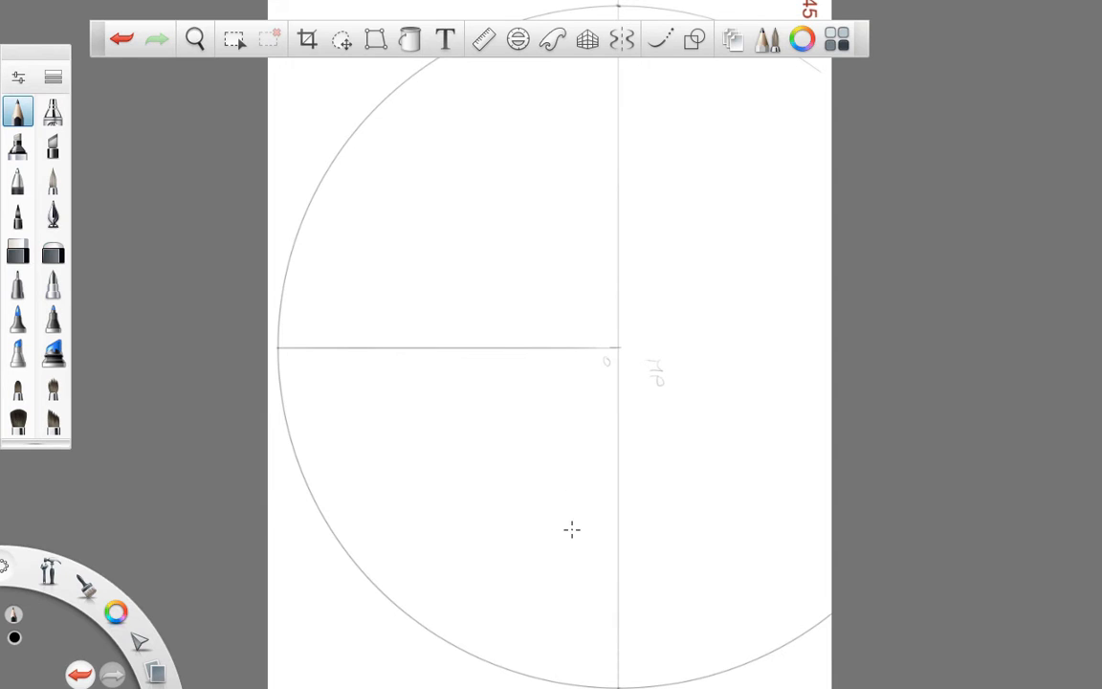
pyautogui.press('space')
pyautogui.moveTo(481, 439); pyautogui.dragTo(681, 433)
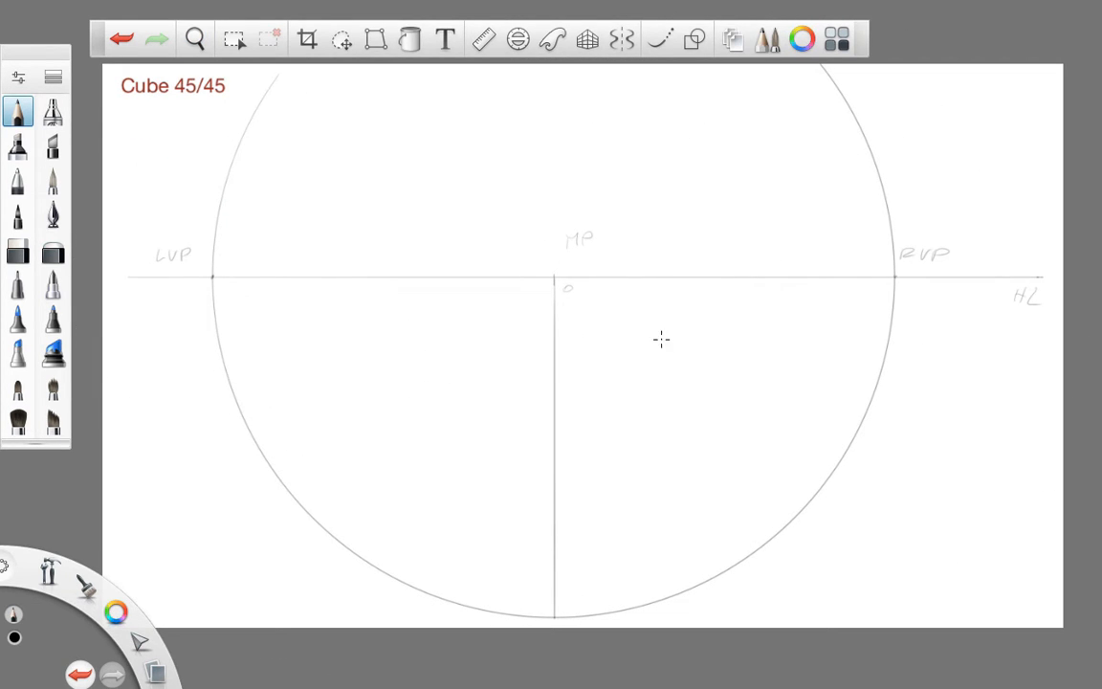
pyautogui.moveTo(679, 278); pyautogui.dragTo(673, 387)
pyautogui.moveTo(730, 278); pyautogui.dragTo(730, 335)
pyautogui.moveTo(768, 279); pyautogui.dragTo(759, 383)
pyautogui.hotkey('ctrl', 'z')
pyautogui.hotkey('ctrl', 'z')
pyautogui.hotkey('ctrl', 'z')
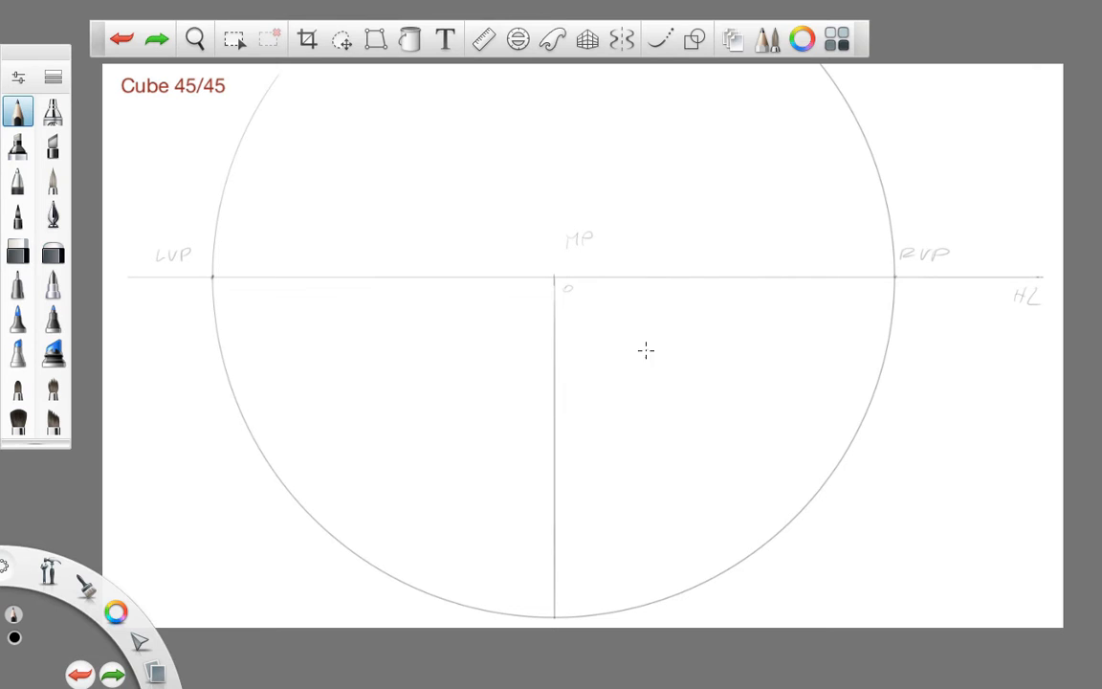
# Step: With the canvas rotated, sketch eight practice lines perpendicular to the horizon line, four on each side of the existing vertical
pyautogui.press('space')
pyautogui.moveTo(744, 277)
pyautogui.mouseDown()
pyautogui.moveTo(551, 449)
pyautogui.moveTo(603, 480)
pyautogui.mouseUp()
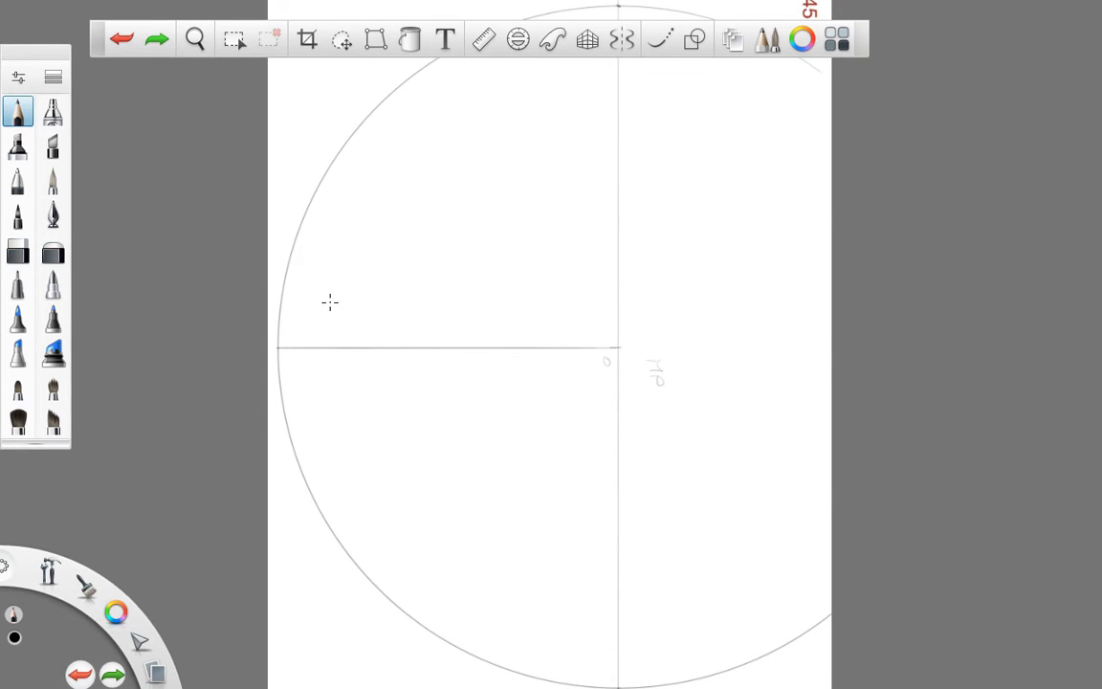
pyautogui.moveTo(330, 301); pyautogui.dragTo(770, 303)
pyautogui.moveTo(425, 246); pyautogui.dragTo(752, 251)
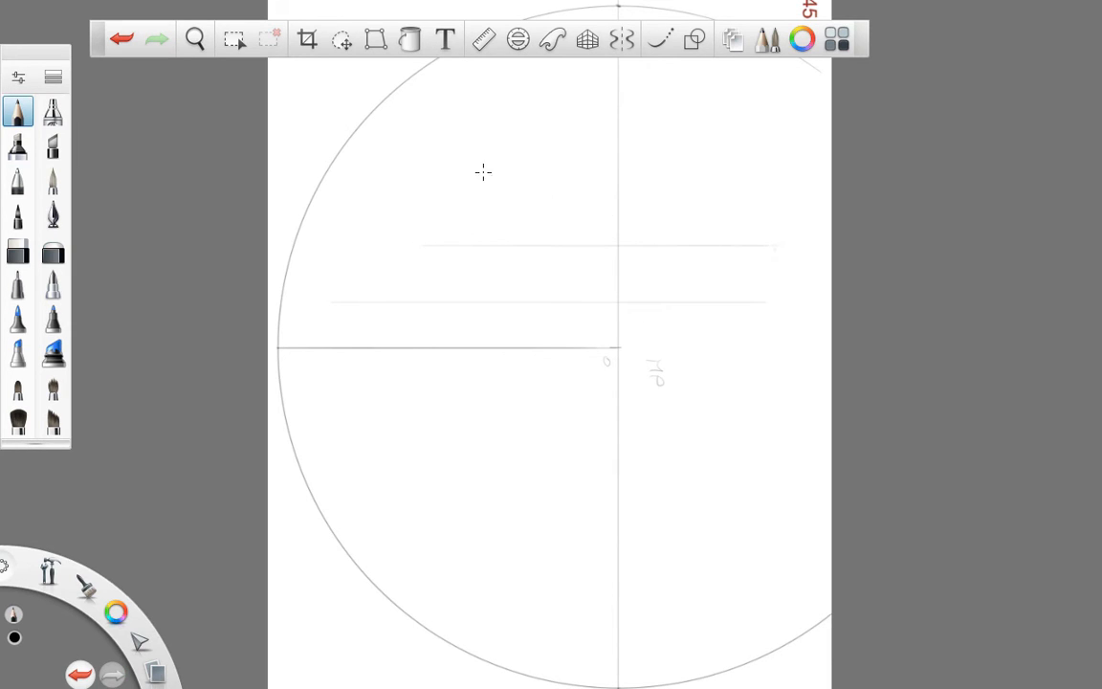
pyautogui.moveTo(483, 163); pyautogui.dragTo(763, 162)
pyautogui.moveTo(476, 92); pyautogui.dragTo(779, 93)
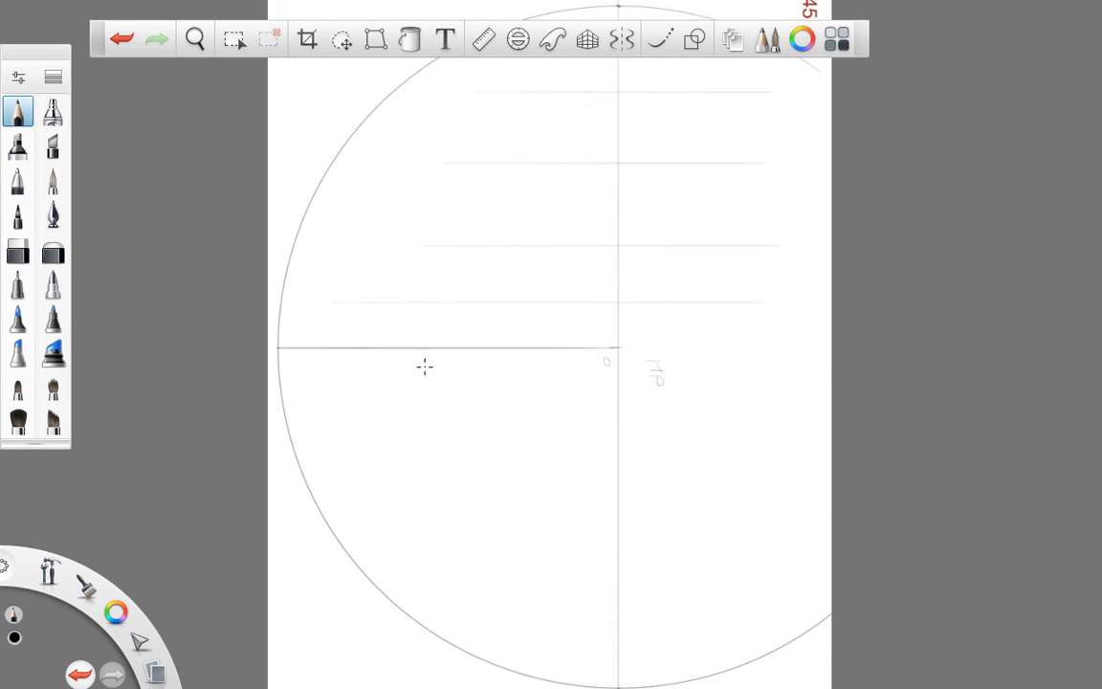
pyautogui.moveTo(447, 385); pyautogui.dragTo(776, 392)
pyautogui.moveTo(404, 432)
pyautogui.mouseDown()
pyautogui.moveTo(596, 435)
pyautogui.moveTo(741, 456)
pyautogui.moveTo(769, 432)
pyautogui.mouseUp()
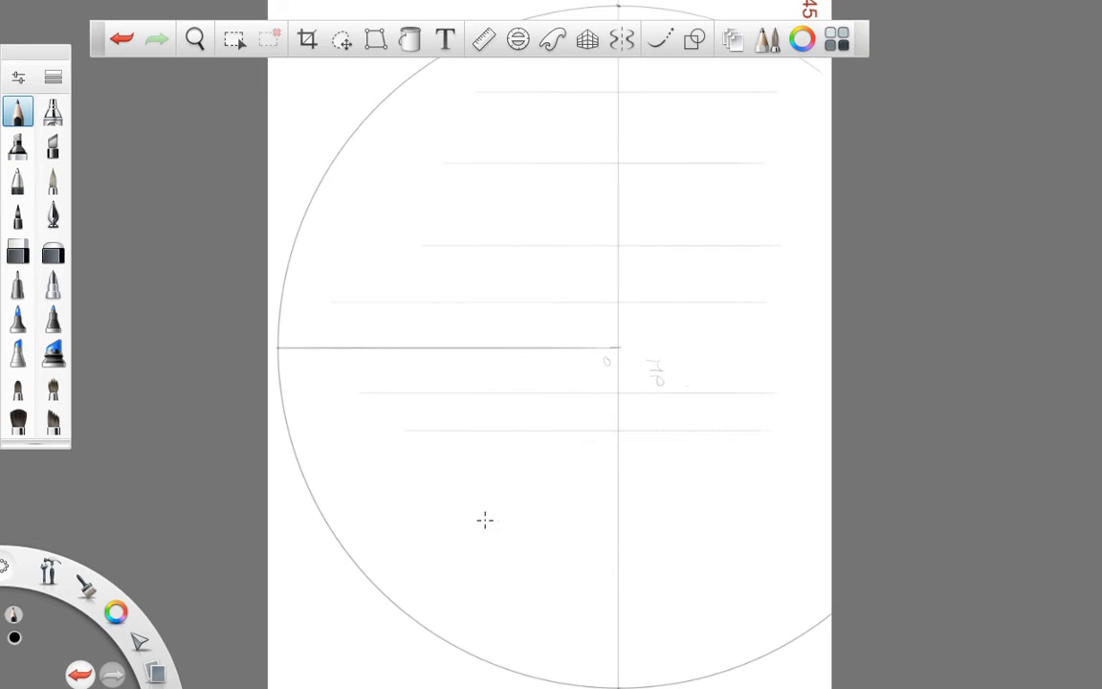
pyautogui.moveTo(441, 511); pyautogui.dragTo(746, 528)
pyautogui.moveTo(487, 583); pyautogui.dragTo(723, 581)
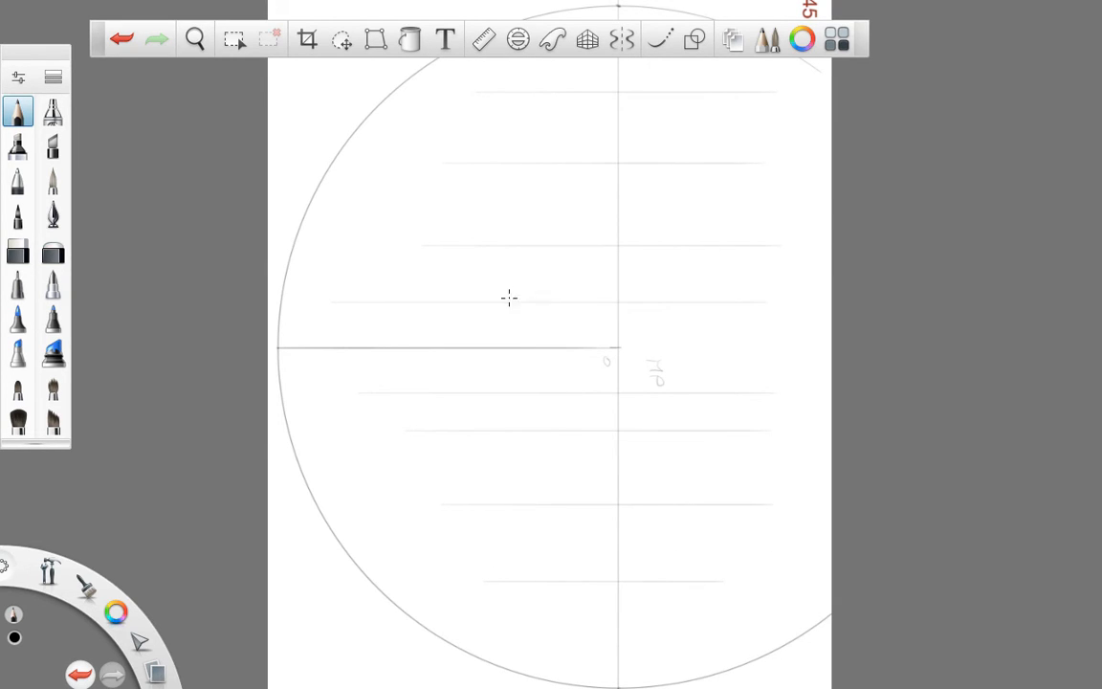
# Step: Add small circle marks on the central vertical and where three practice lines between MP and RVP cross the horizon line
pyautogui.moveTo(448, 346); pyautogui.dragTo(441, 348)
pyautogui.press('space')
pyautogui.moveTo(514, 478); pyautogui.dragTo(736, 389)
pyautogui.moveTo(716, 284); pyautogui.dragTo(718, 283)
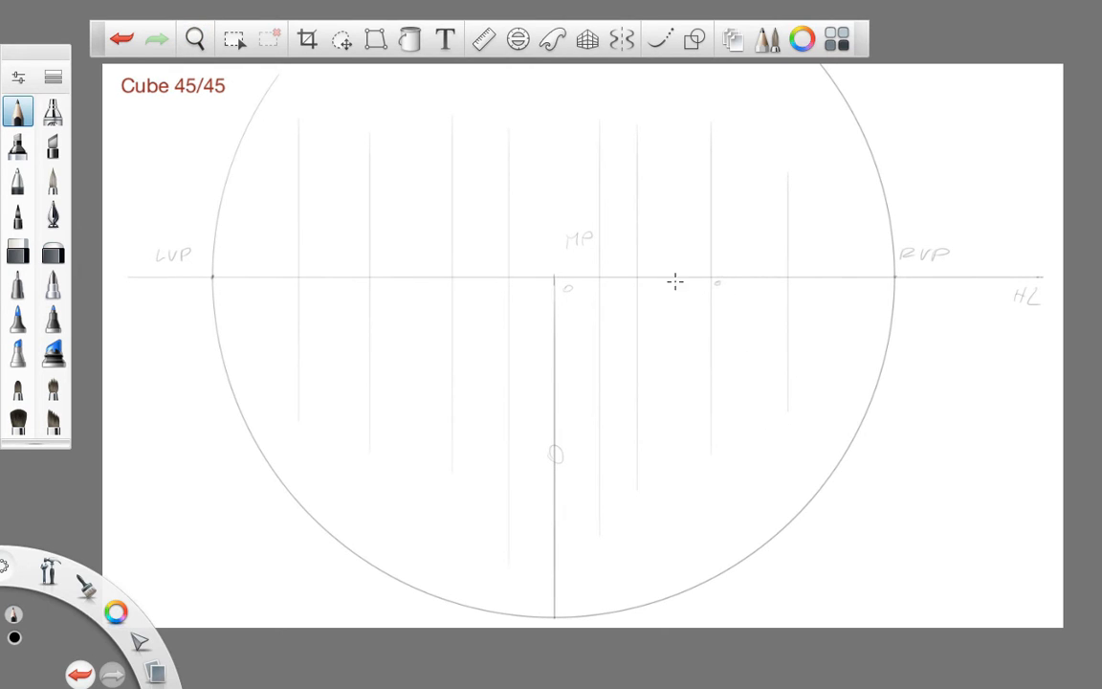
pyautogui.moveTo(644, 283); pyautogui.dragTo(645, 282)
pyautogui.moveTo(793, 282); pyautogui.dragTo(795, 283)
pyautogui.press('space')
pyautogui.moveTo(777, 347)
pyautogui.mouseDown()
pyautogui.moveTo(531, 526)
pyautogui.moveTo(545, 526)
pyautogui.moveTo(649, 428)
pyautogui.moveTo(740, 327)
pyautogui.moveTo(743, 352)
pyautogui.moveTo(651, 501)
pyautogui.moveTo(554, 577)
pyautogui.mouseUp()
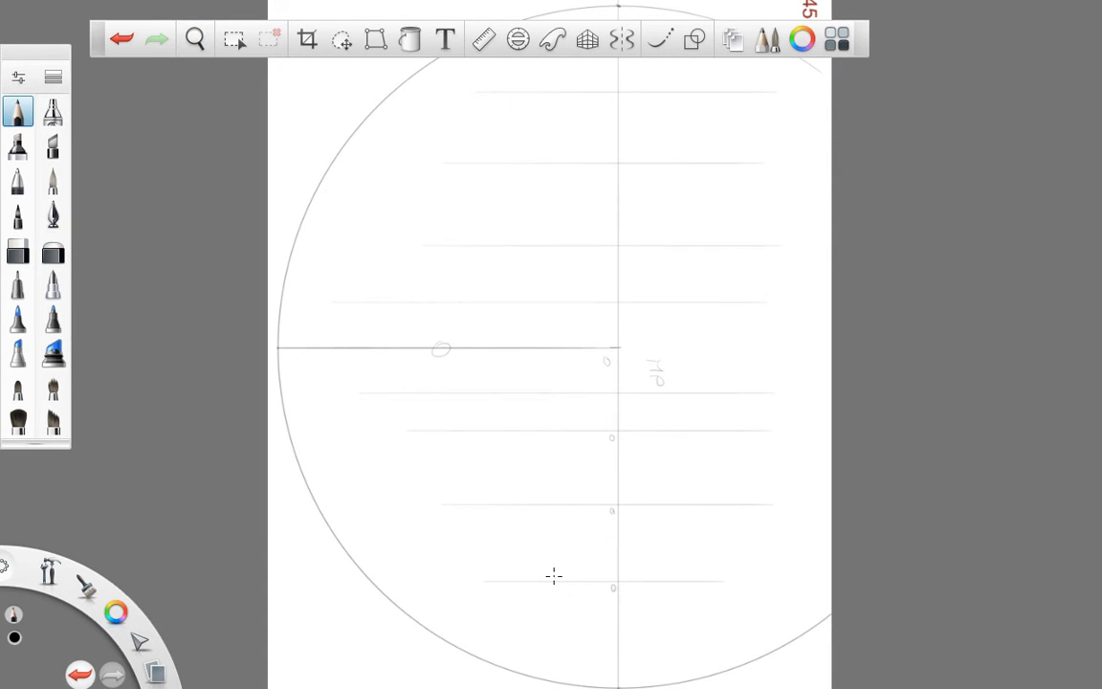
pyautogui.press('space')
pyautogui.moveTo(735, 154); pyautogui.dragTo(655, 514)
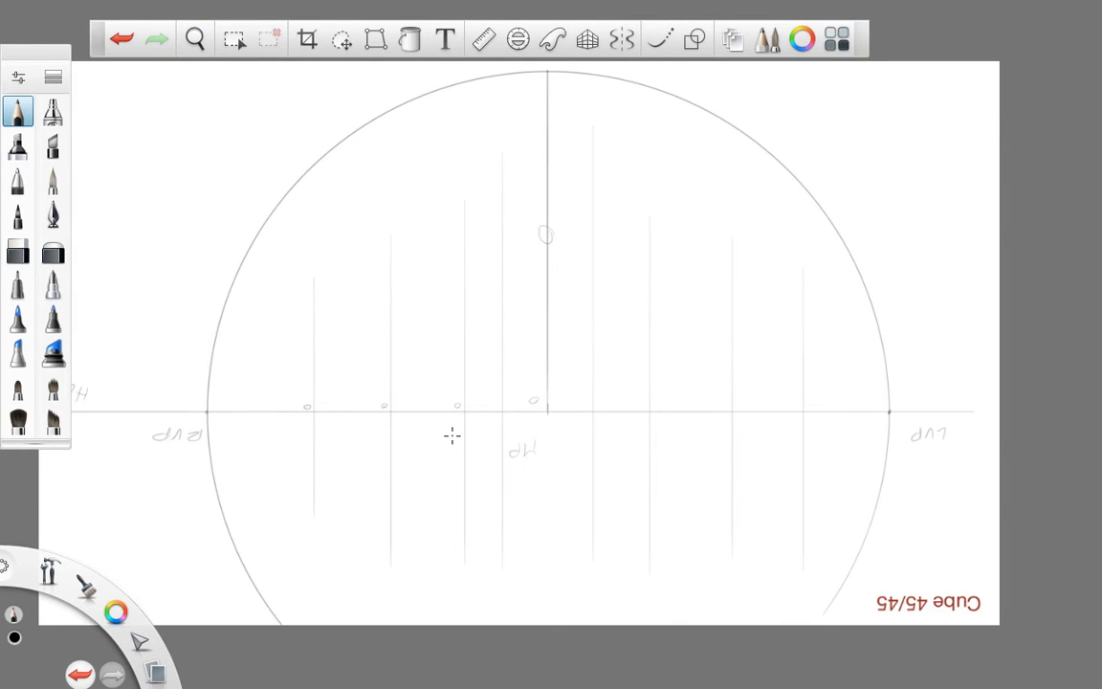
pyautogui.press('space')
pyautogui.moveTo(500, 352); pyautogui.dragTo(780, 297)
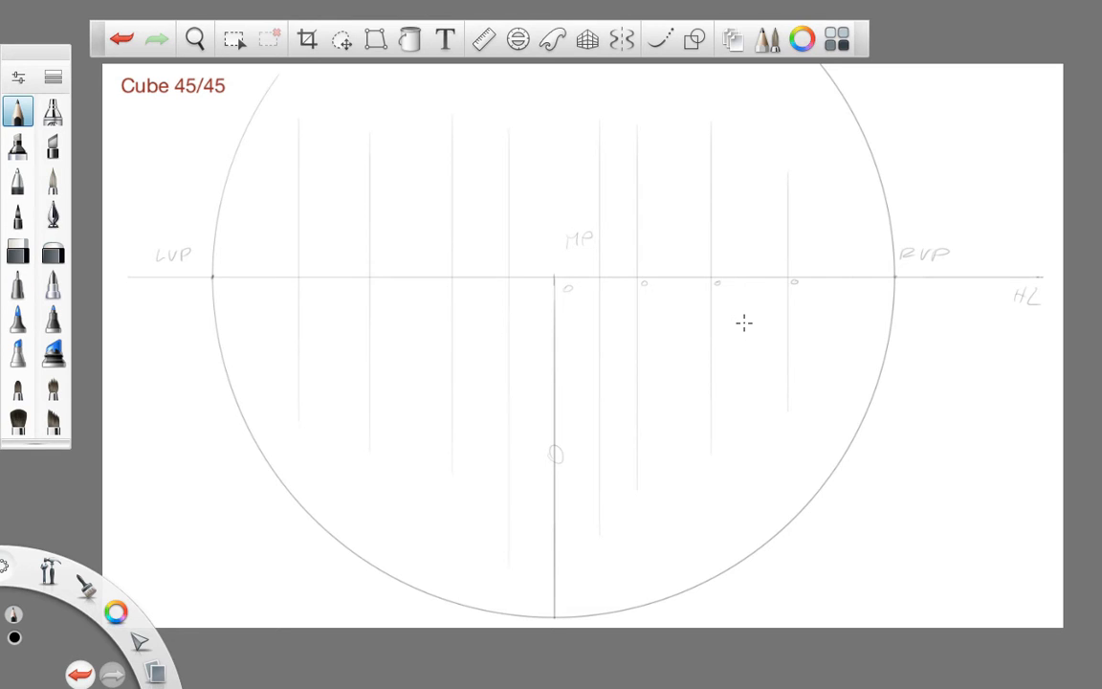
# Step: Undo all the practice lines and small circle marks, leaving only the central vertical line
pyautogui.hotkey('ctrl', 'z')
pyautogui.hotkey('ctrl', 'z')
pyautogui.hotkey('ctrl', 'z')
pyautogui.hotkey('ctrl', 'z')
pyautogui.hotkey('ctrl', 'z')
pyautogui.hotkey('ctrl', 'z')
pyautogui.hotkey('ctrl', 'z')
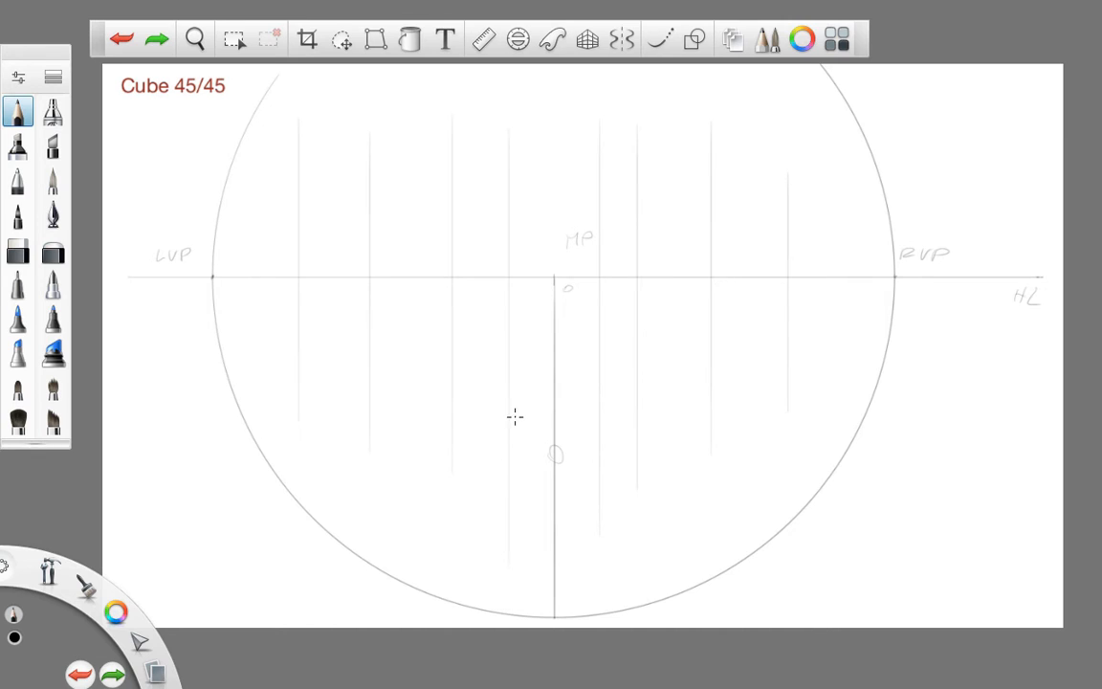
pyautogui.hotkey('ctrl', 'z')
pyautogui.hotkey('ctrl', 'z')
pyautogui.hotkey('ctrl', 'z')
pyautogui.hotkey('ctrl', 'z')
pyautogui.hotkey('ctrl', 'z')
pyautogui.hotkey('ctrl', 'z')
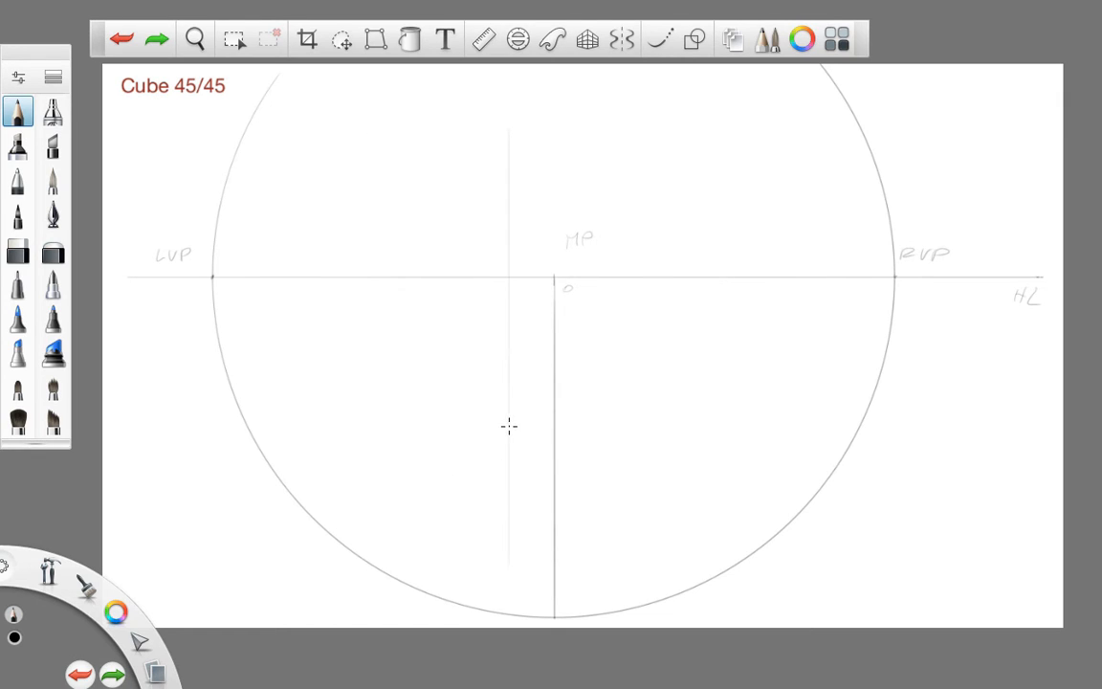
pyautogui.hotkey('ctrl', 'y')
pyautogui.hotkey('ctrl', 'z')
# Step: Align the ruler from LVP to a point low on the vertical, draw the line from there towards LVP, and hide the ruler
pyautogui.click(488, 42)
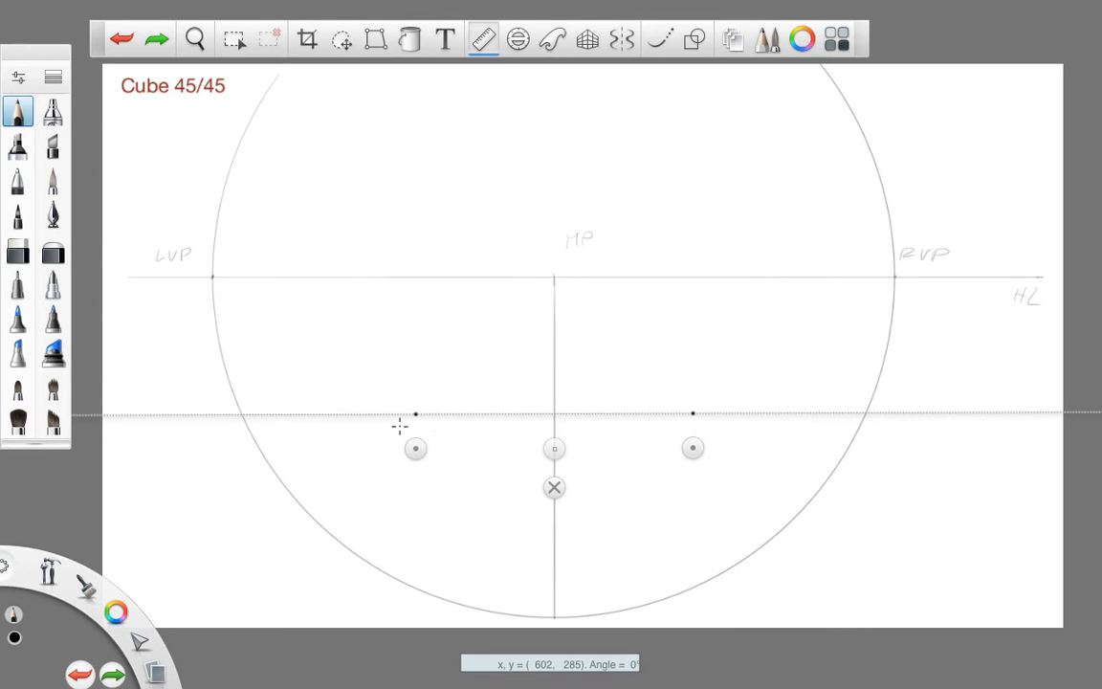
pyautogui.moveTo(415, 449); pyautogui.dragTo(215, 312)
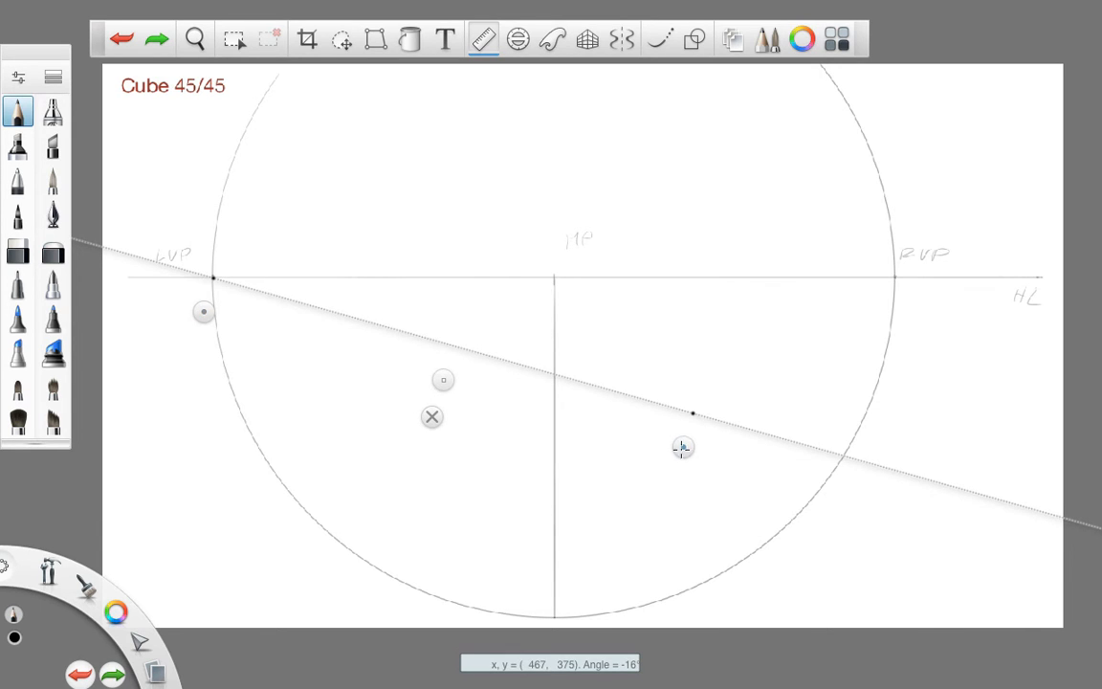
pyautogui.moveTo(684, 448); pyautogui.dragTo(538, 552)
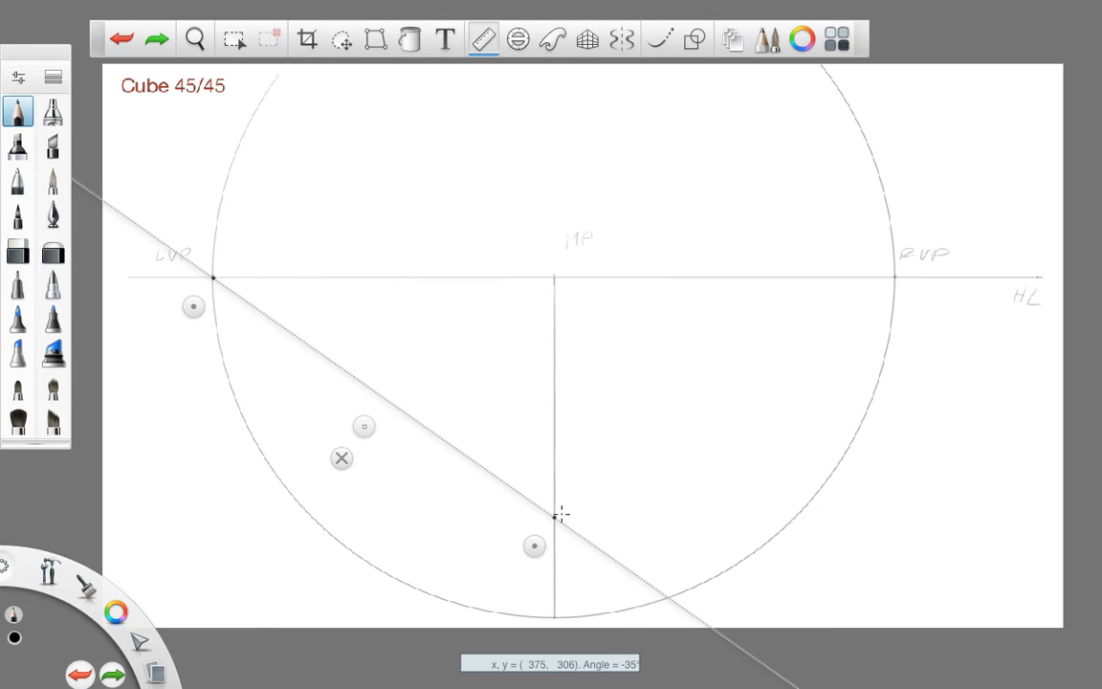
pyautogui.moveTo(557, 514); pyautogui.dragTo(235, 177)
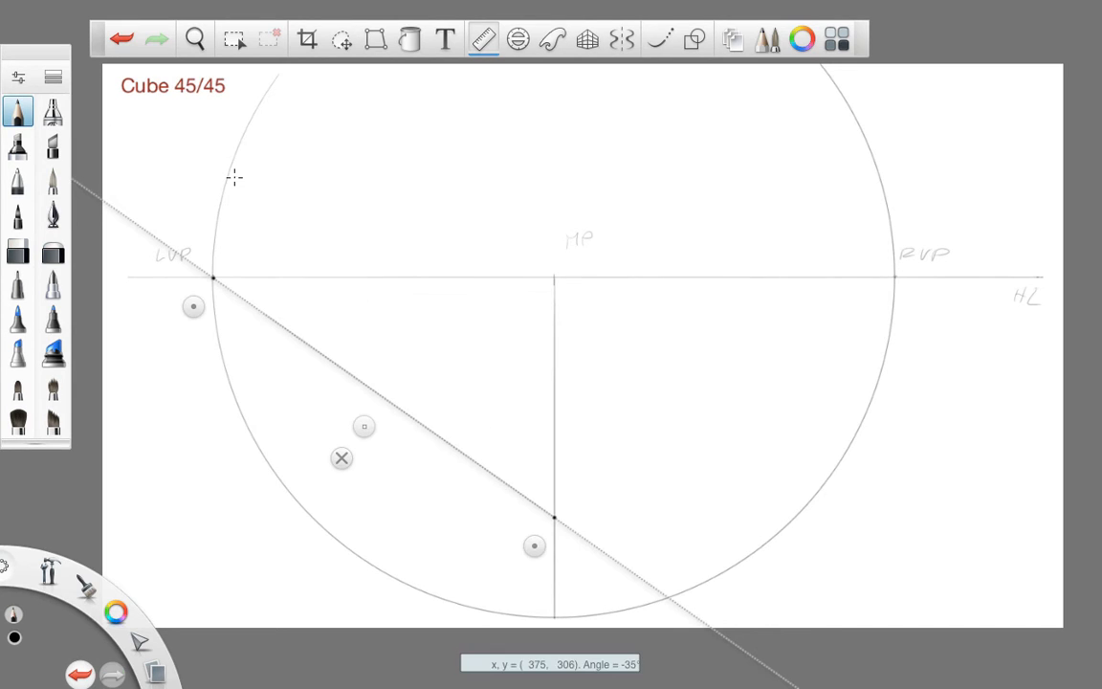
pyautogui.click(341, 457)
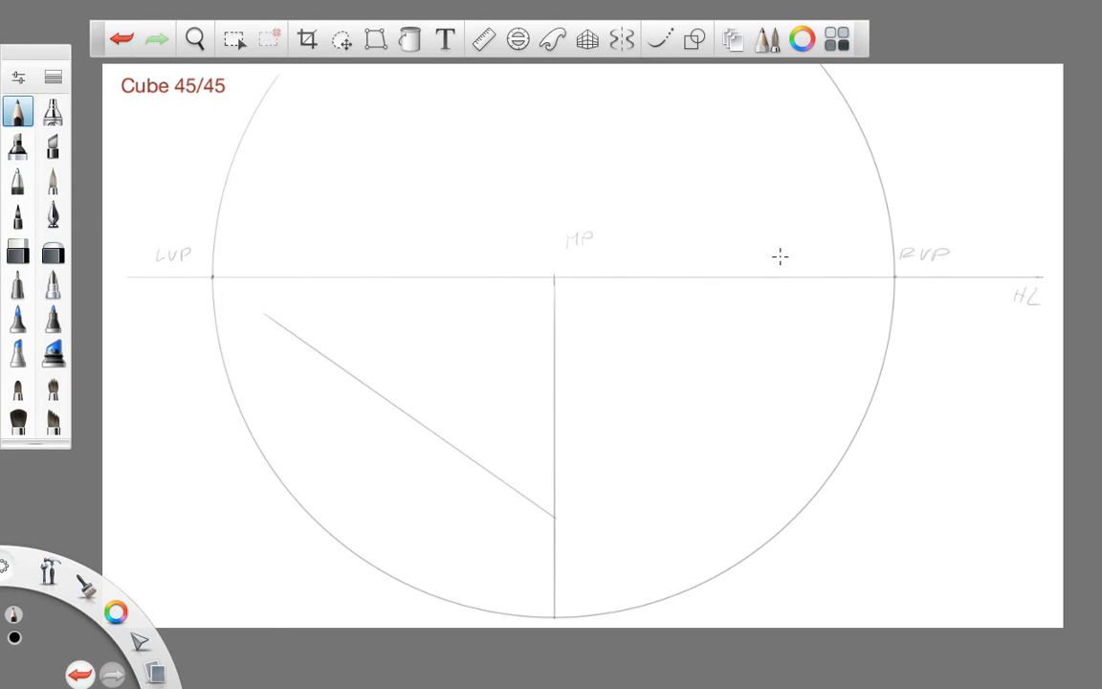
# Step: Rotate the canvas and align the ruler from RVP through the point where the LVP line meets the vertical
pyautogui.press('space')
pyautogui.moveTo(790, 247)
pyautogui.mouseDown()
pyautogui.moveTo(789, 285)
pyautogui.moveTo(703, 411)
pyautogui.moveTo(634, 297)
pyautogui.moveTo(643, 330)
pyautogui.mouseUp()
pyautogui.press('space')
pyautogui.press('space')
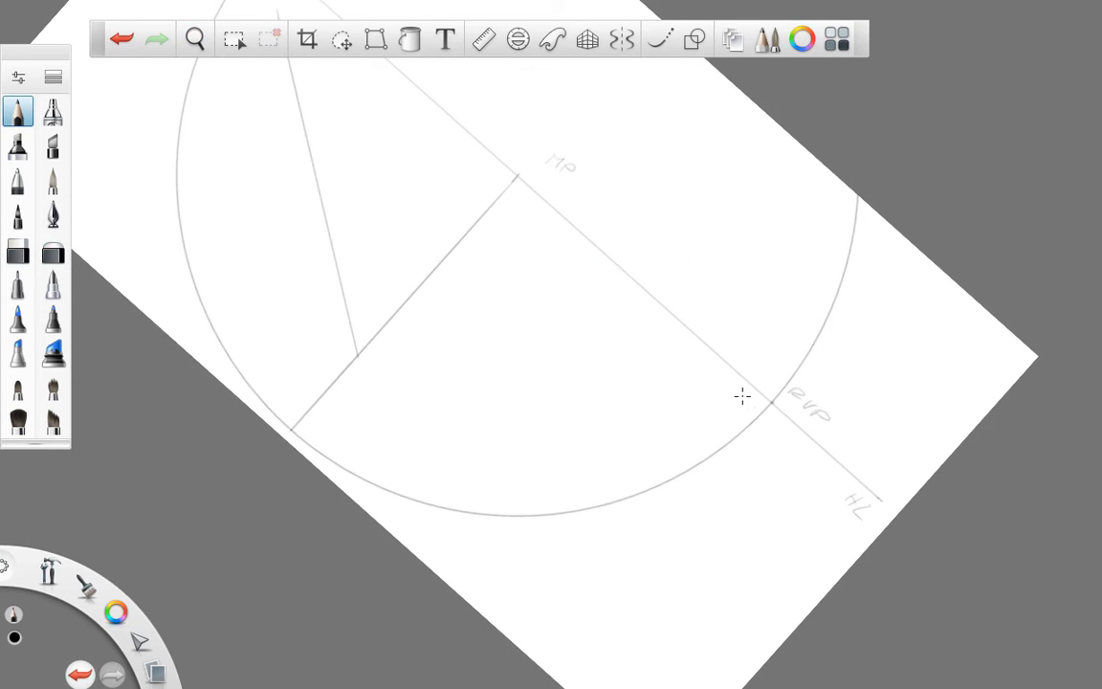
pyautogui.click(483, 38)
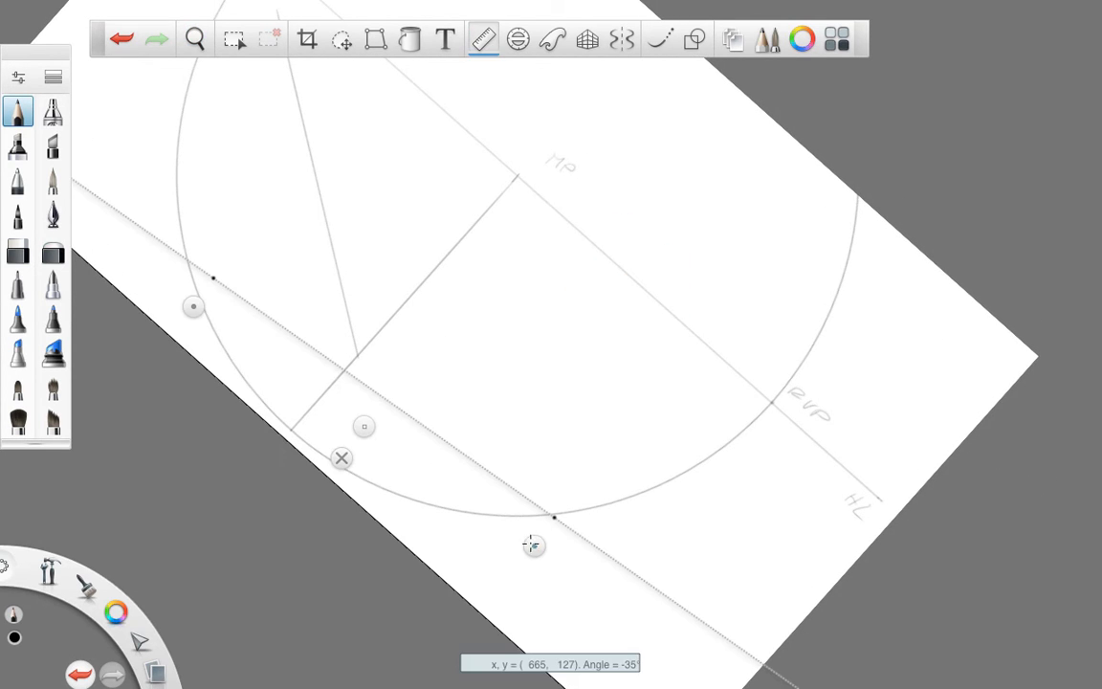
pyautogui.moveTo(532, 545); pyautogui.dragTo(753, 432)
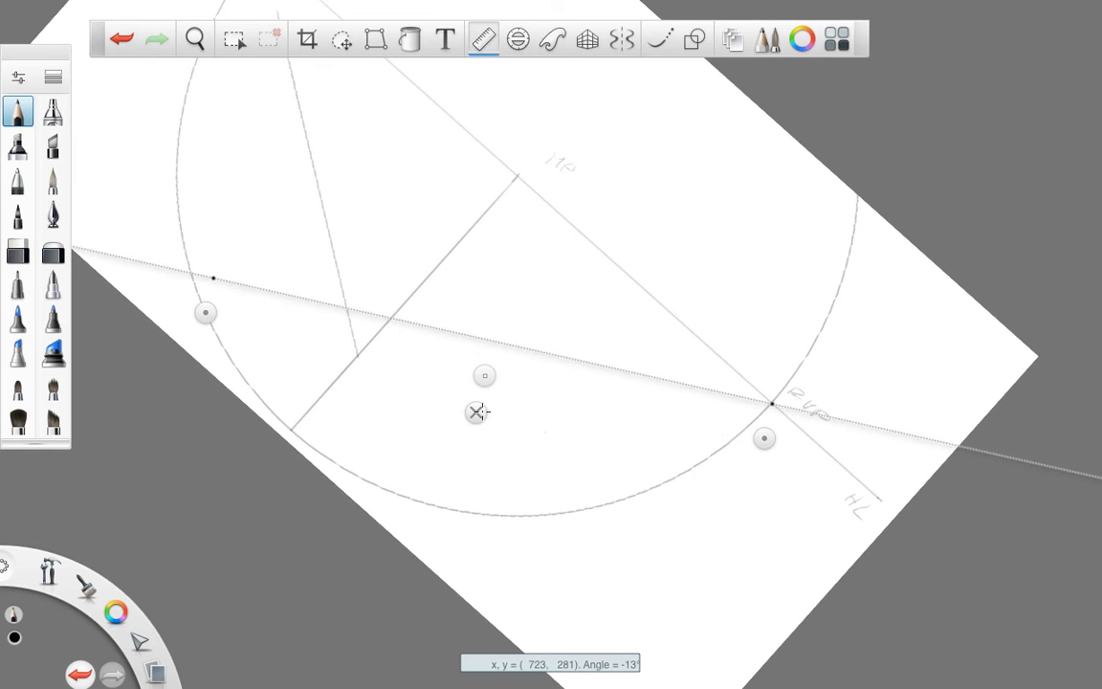
pyautogui.moveTo(203, 312); pyautogui.dragTo(354, 391)
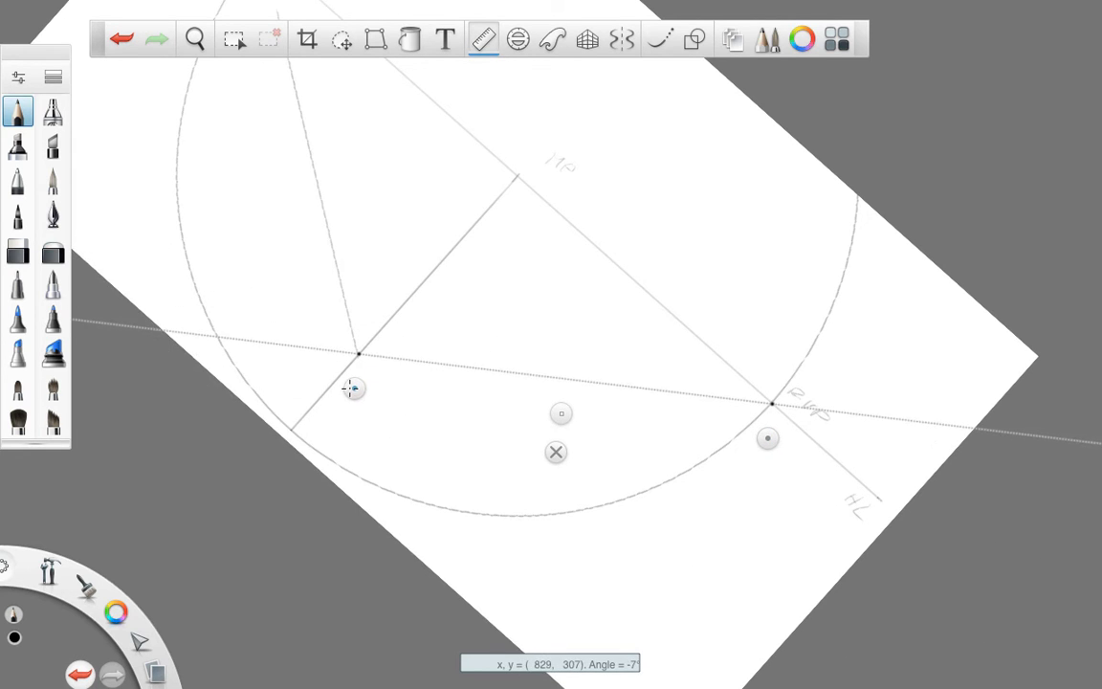
pyautogui.press('space')
pyautogui.moveTo(621, 507); pyautogui.dragTo(681, 475)
pyautogui.moveTo(767, 438); pyautogui.dragTo(781, 345)
pyautogui.moveTo(364, 396); pyautogui.dragTo(389, 462)
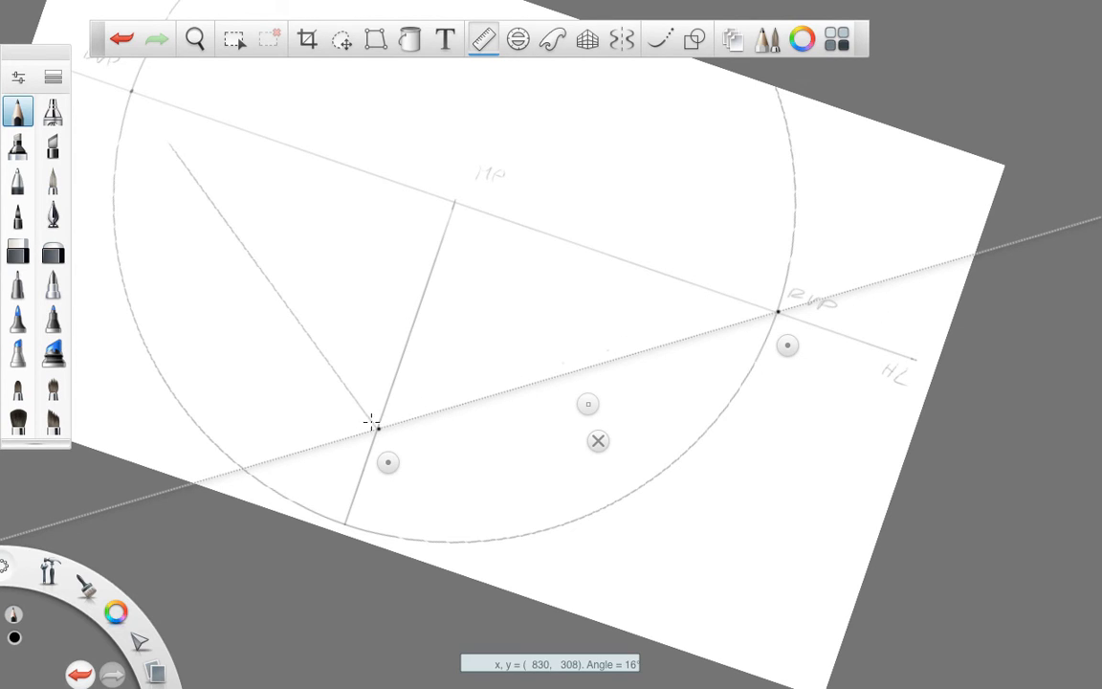
pyautogui.moveTo(375, 428); pyautogui.dragTo(777, 328)
pyautogui.click(599, 441)
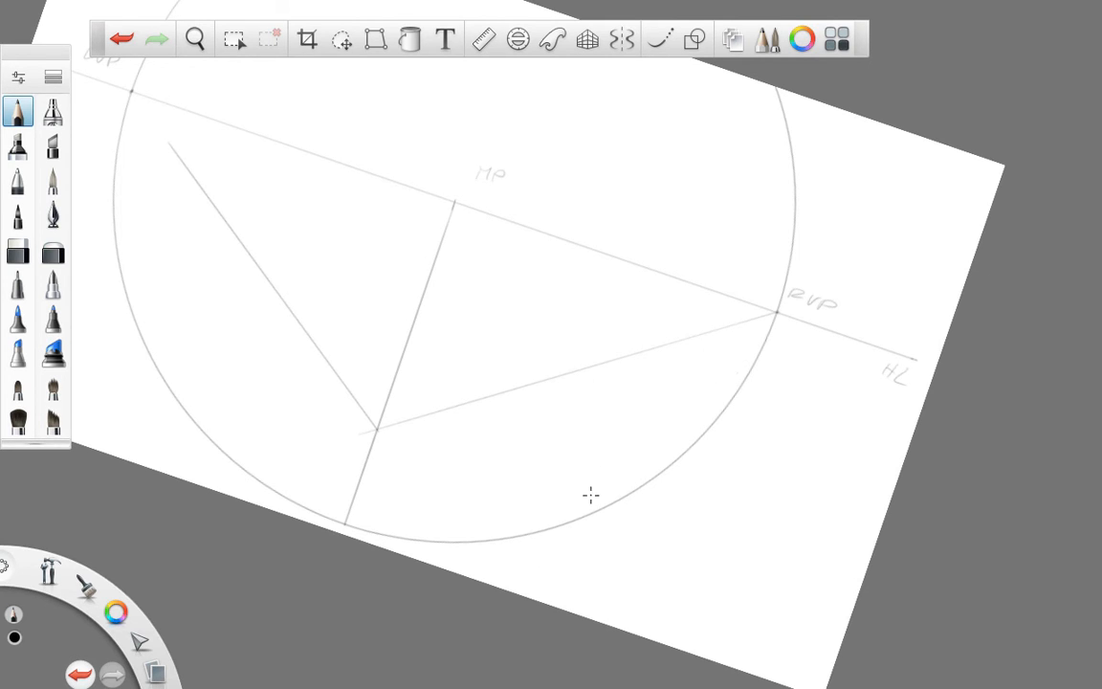
pyautogui.hotkey('ctrl', 'z')
# Step: Draw a line along the ruler from the vertical towards RVP, stopping short of it, and hide the ruler
pyautogui.click(484, 40)
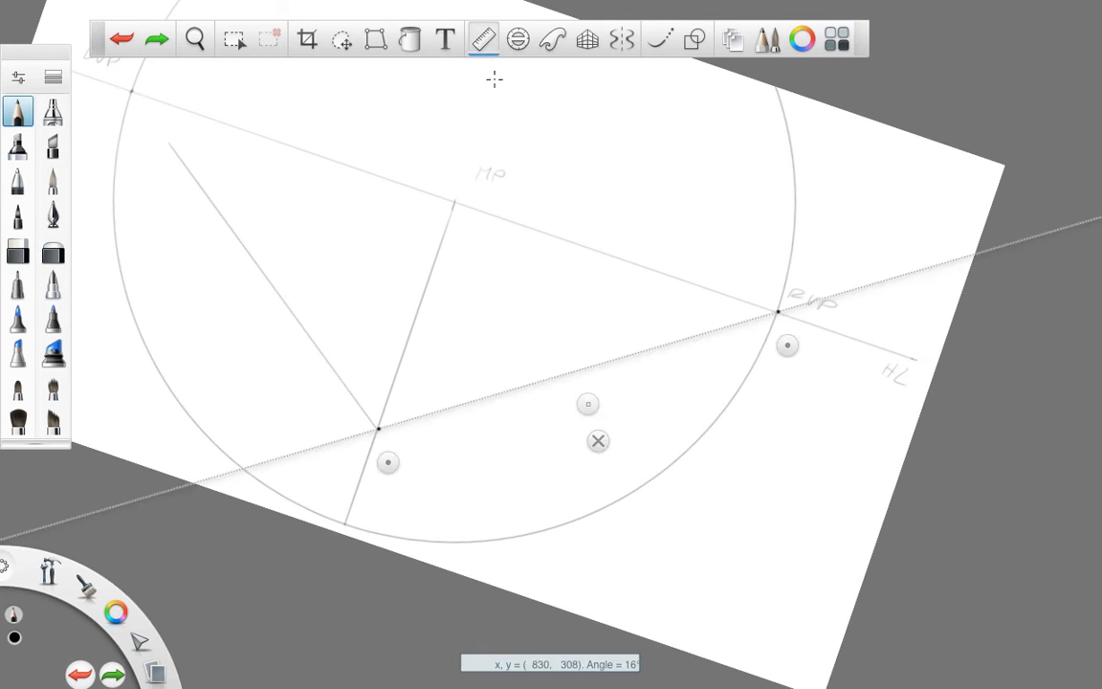
pyautogui.moveTo(368, 427); pyautogui.dragTo(594, 373)
pyautogui.click(598, 441)
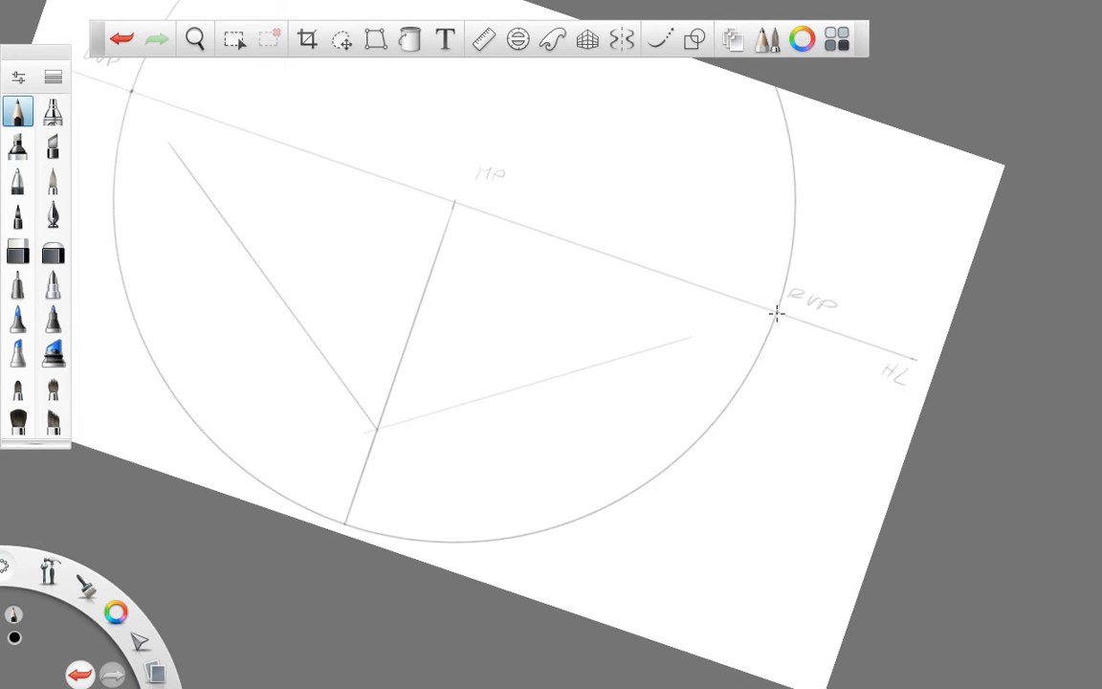
pyautogui.moveTo(776, 313)
pyautogui.mouseDown()
pyautogui.moveTo(515, 465)
pyautogui.moveTo(461, 518)
pyautogui.mouseUp()
pyautogui.moveTo(378, 428)
pyautogui.mouseDown()
pyautogui.moveTo(540, 373)
pyautogui.moveTo(513, 401)
pyautogui.moveTo(578, 367)
pyautogui.mouseUp()
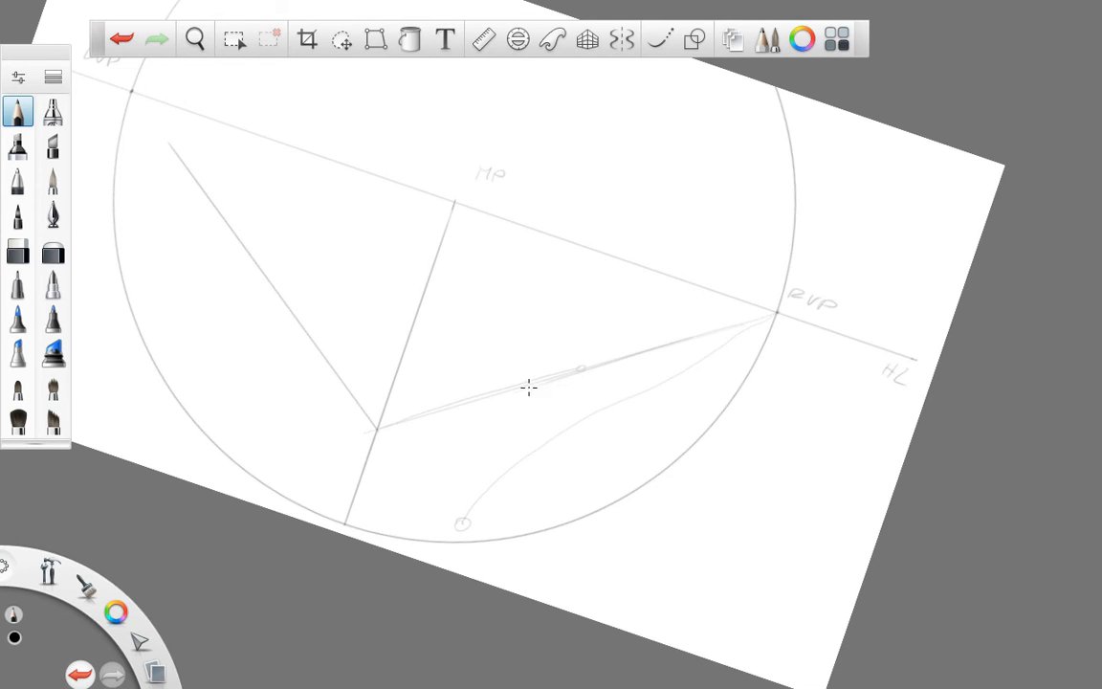
pyautogui.hotkey('ctrl', 'z')
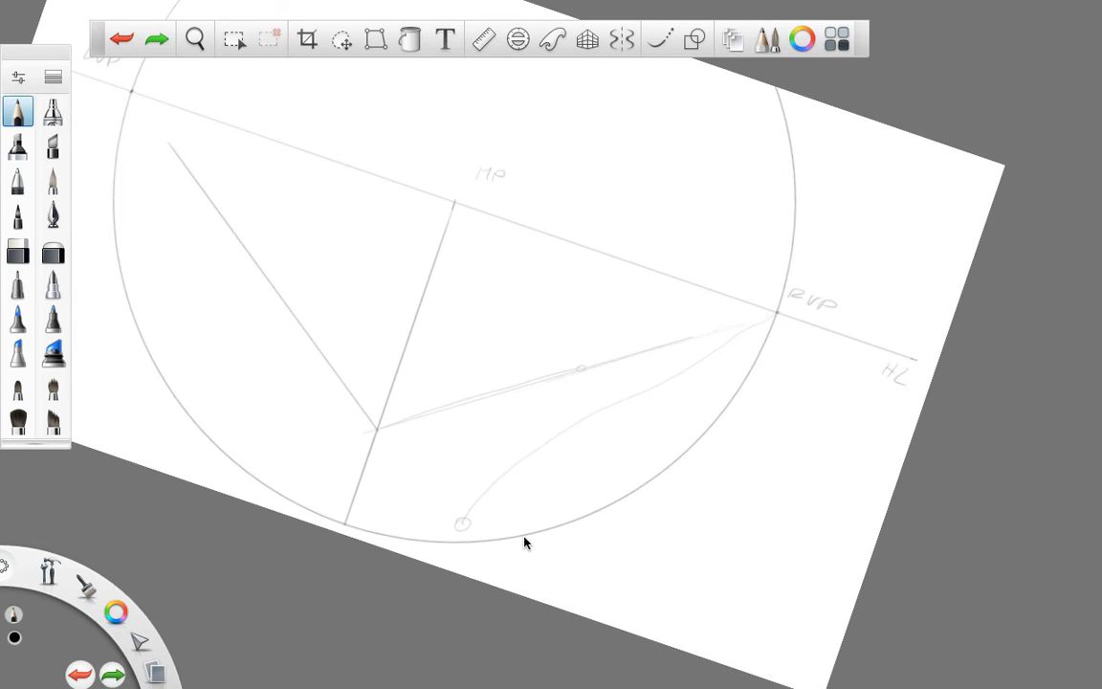
pyautogui.hotkey('ctrl', 'z')
pyautogui.hotkey('ctrl', 'z')
pyautogui.hotkey('ctrl', 'z')
pyautogui.hotkey('ctrl', 'z')
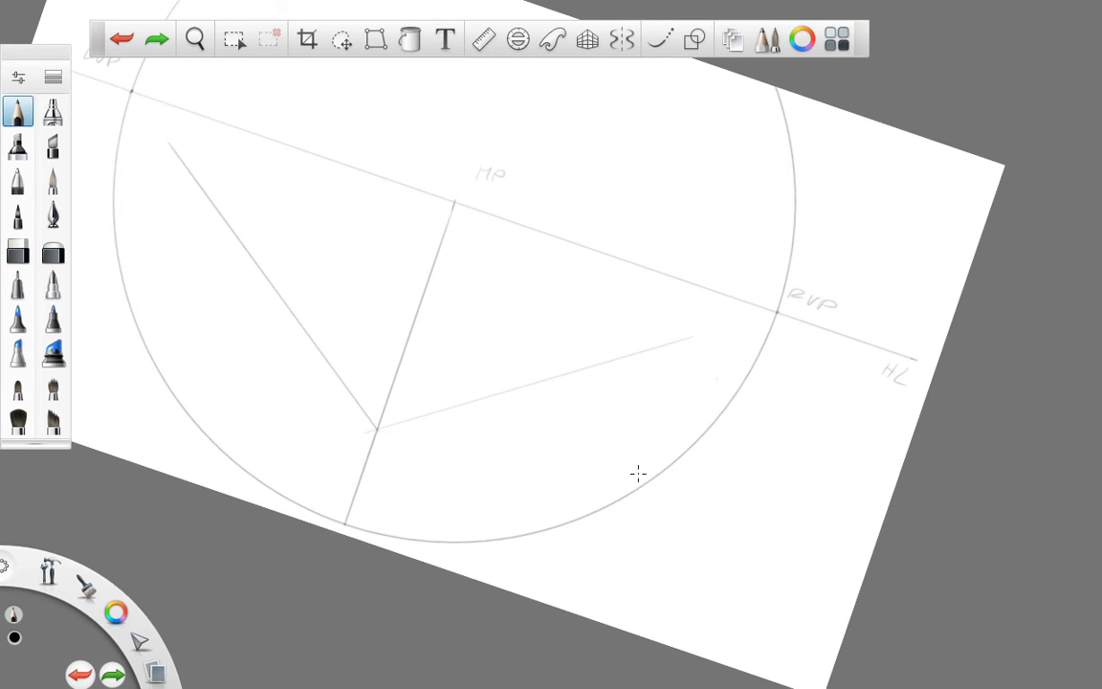
# Step: Turn the canvas upright and draw a horizontal line connecting the two converging lines about midway along them
pyautogui.press('space')
pyautogui.moveTo(667, 517); pyautogui.dragTo(725, 475)
pyautogui.moveTo(638, 518); pyautogui.dragTo(770, 546)
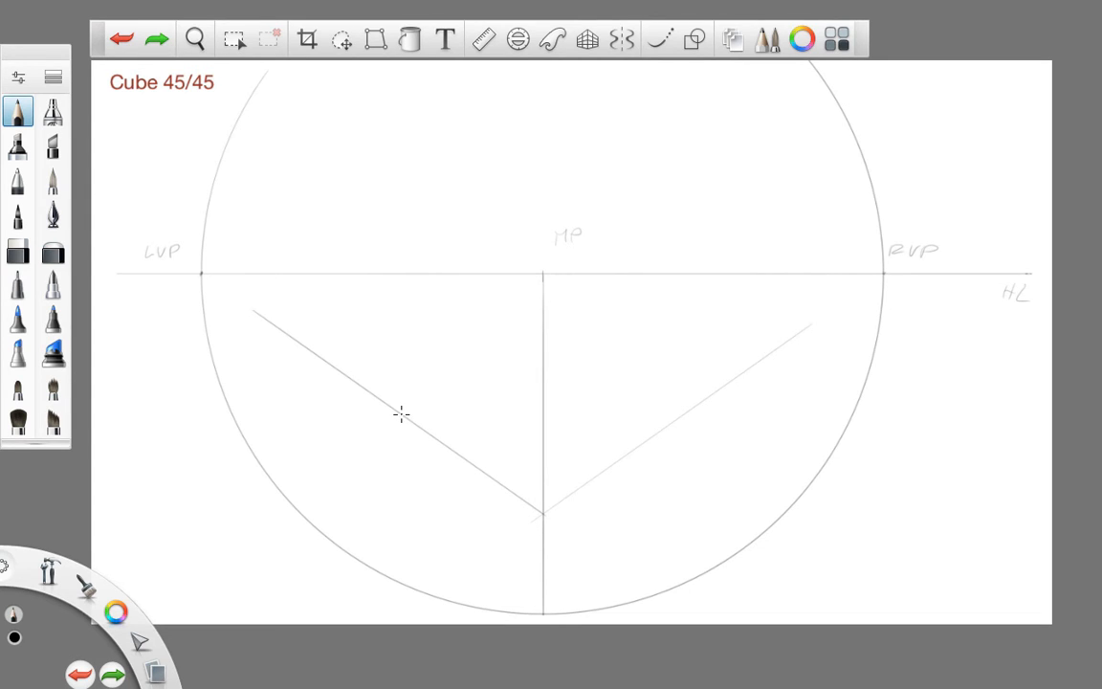
pyautogui.moveTo(405, 413); pyautogui.dragTo(681, 432)
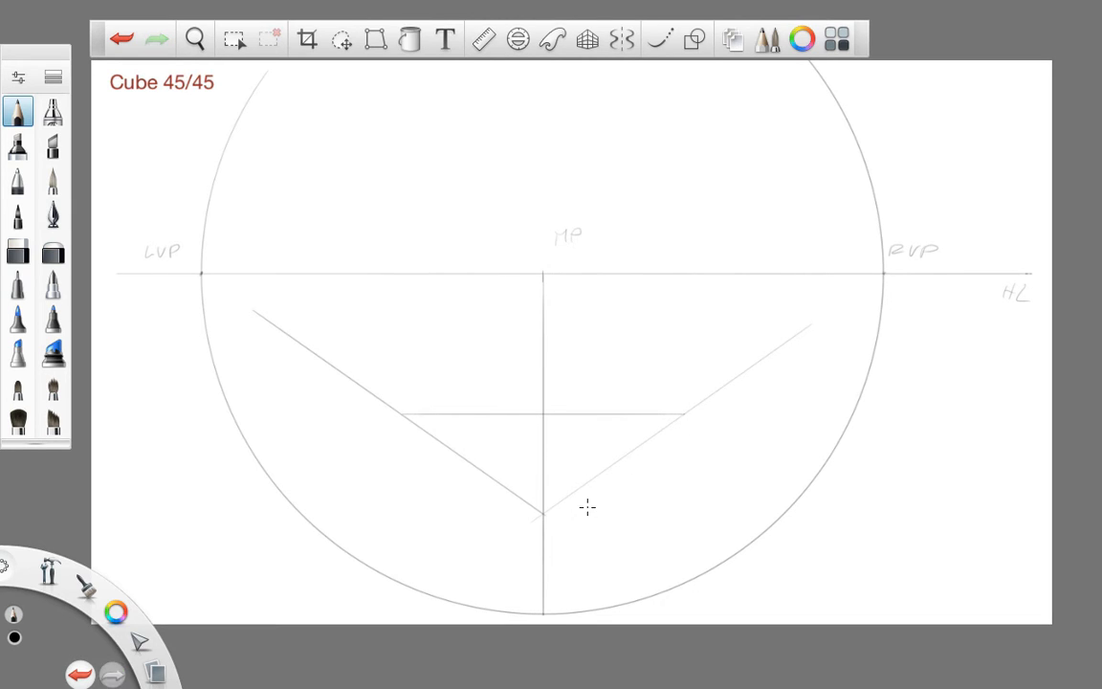
pyautogui.moveTo(453, 393)
pyautogui.mouseDown()
pyautogui.moveTo(474, 391)
pyautogui.moveTo(485, 409)
pyautogui.mouseUp()
pyautogui.moveTo(601, 388)
pyautogui.mouseDown()
pyautogui.moveTo(598, 399)
pyautogui.moveTo(621, 409)
pyautogui.mouseUp()
pyautogui.hotkey('ctrl', 'z')
pyautogui.hotkey('ctrl', 'z')
pyautogui.hotkey('ctrl', 'z')
pyautogui.hotkey('ctrl', 'z')
pyautogui.hotkey('ctrl', 'z')
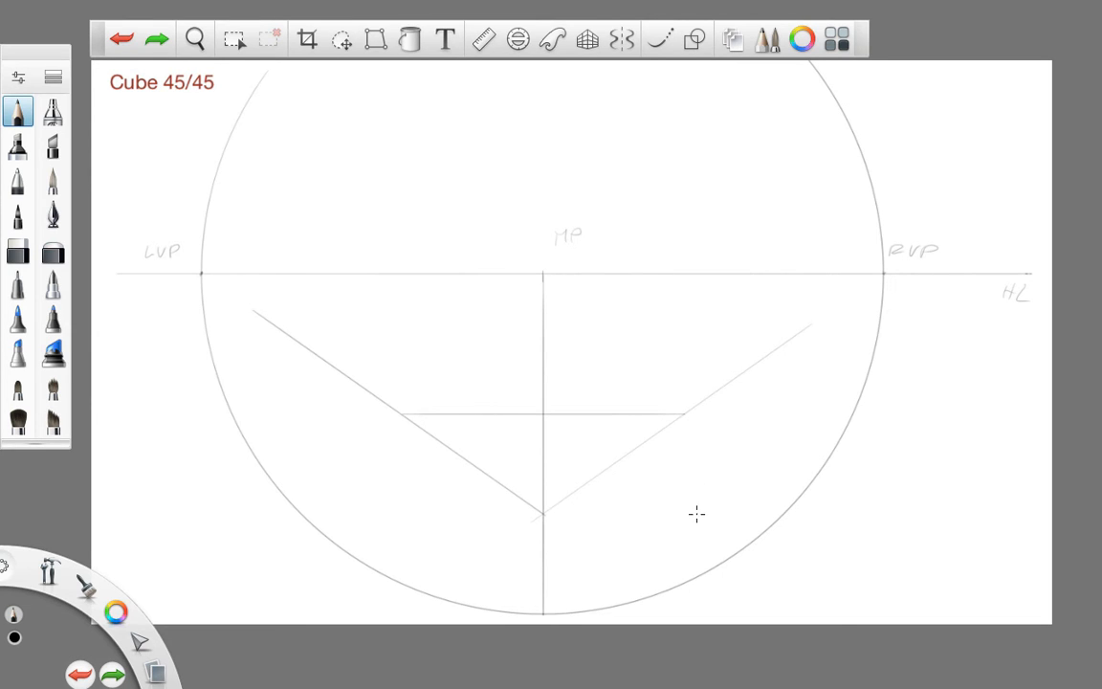
# Step: Align the ruler from the horizontal line's left end to RVP and draw a line along it across the central vertical
pyautogui.click(483, 38)
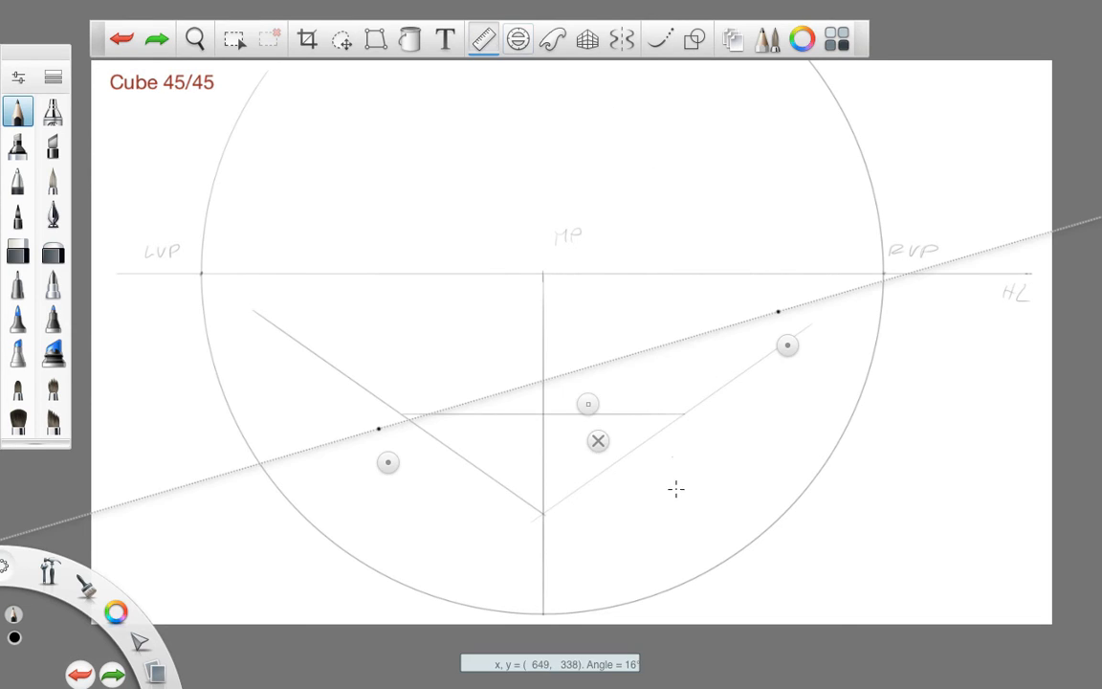
pyautogui.moveTo(392, 459); pyautogui.dragTo(410, 447)
pyautogui.moveTo(786, 344); pyautogui.dragTo(828, 326)
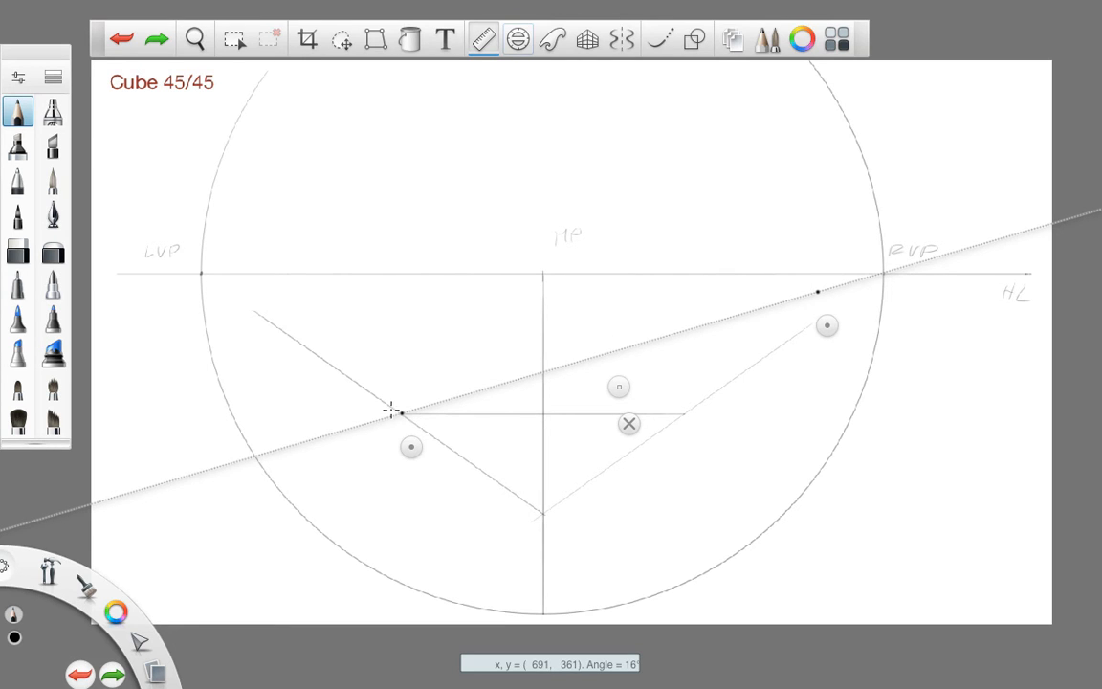
pyautogui.moveTo(388, 409); pyautogui.dragTo(914, 256)
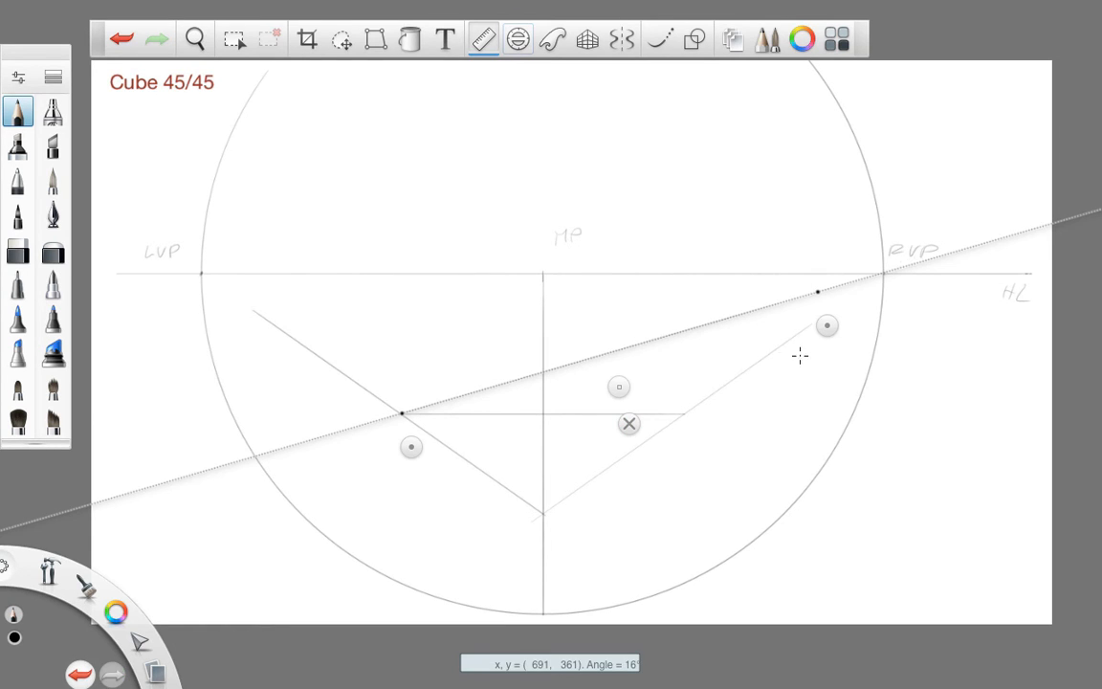
# Step: Align the ruler from the horizontal line's right end to LVP, draw a line across the central vertical, and hide the ruler
pyautogui.moveTo(826, 326); pyautogui.dragTo(698, 448)
pyautogui.moveTo(402, 446); pyautogui.dragTo(305, 340)
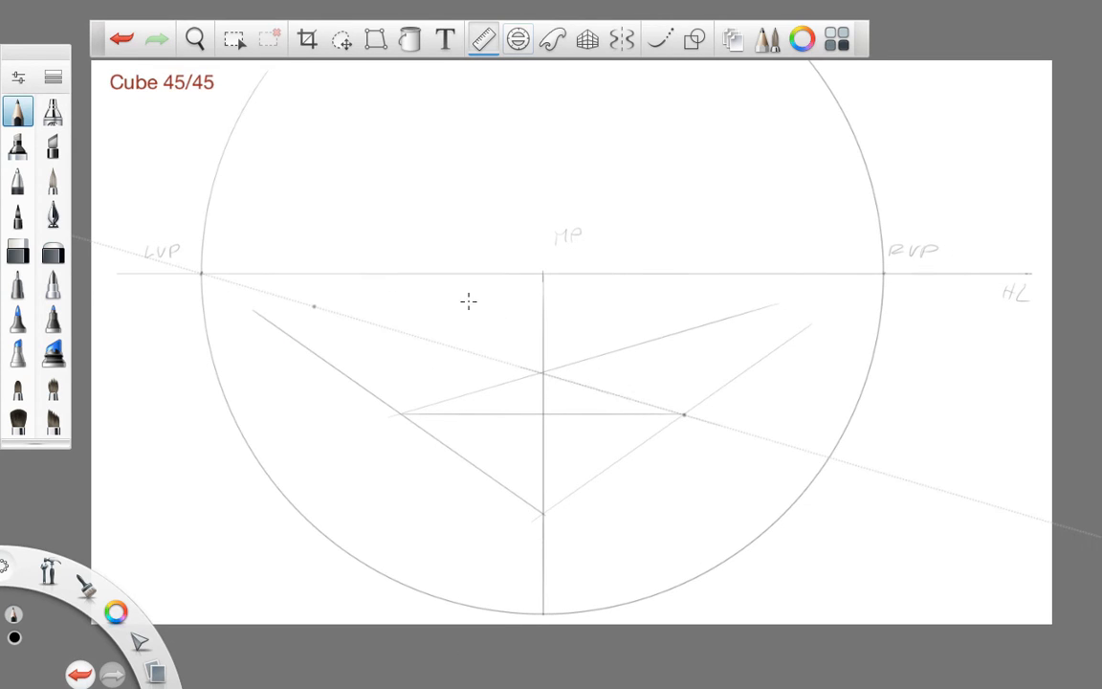
pyautogui.click(479, 431)
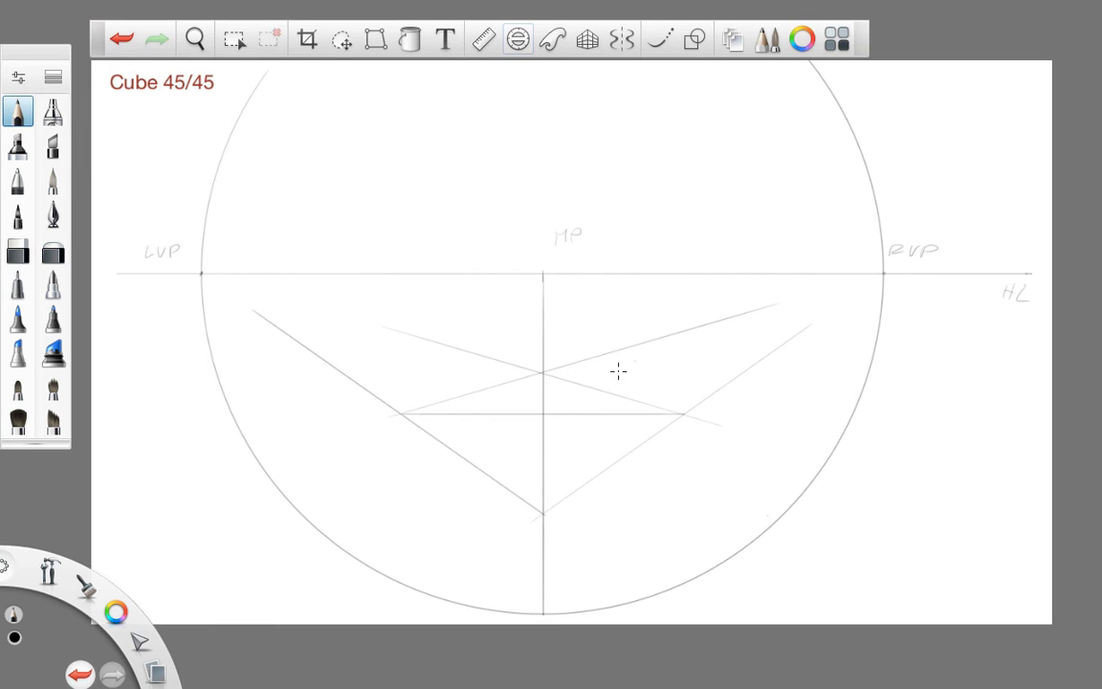
# Step: Inspect where the two new converging lines cross the central vertical and undo the line towards LVP
pyautogui.press('space')
pyautogui.moveTo(546, 383); pyautogui.dragTo(908, 301)
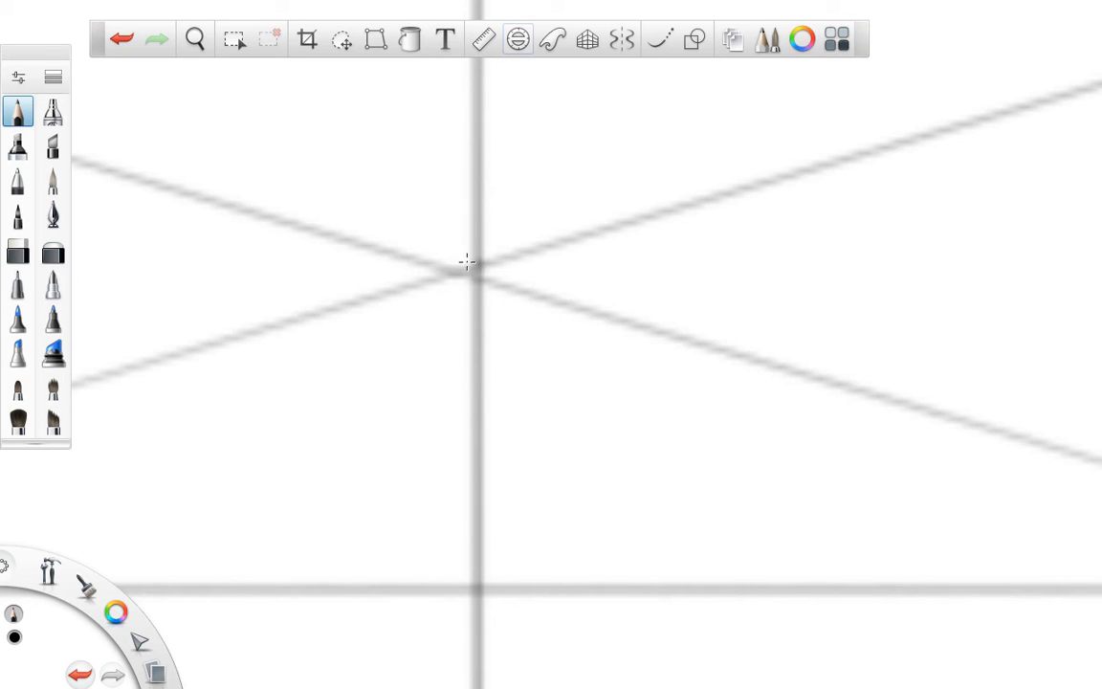
pyautogui.press('space')
pyautogui.moveTo(637, 303); pyautogui.dragTo(371, 440)
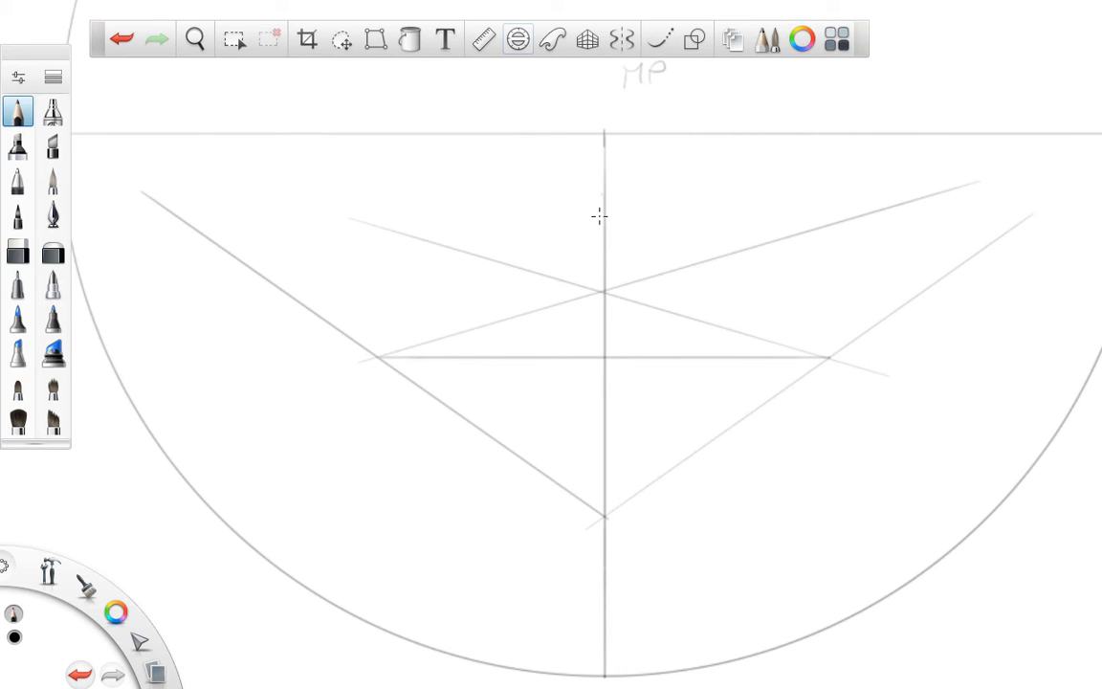
pyautogui.press('space')
pyautogui.moveTo(659, 310); pyautogui.dragTo(718, 380)
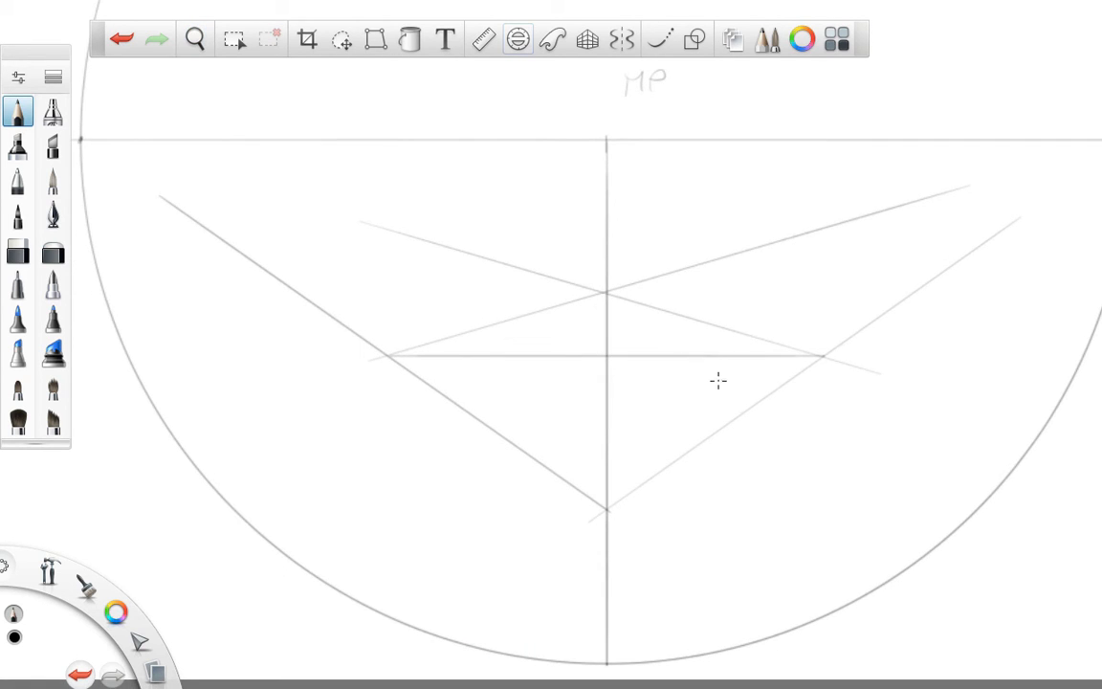
pyautogui.hotkey('ctrl', 'z')
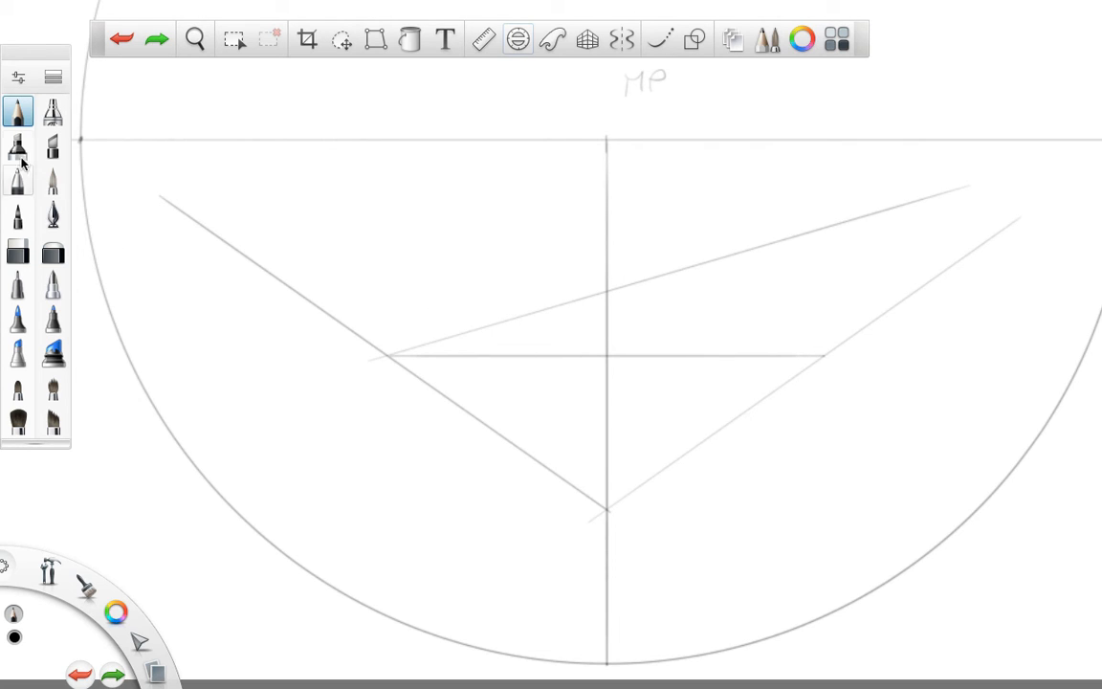
# Step: Try aligning the ruler from LVP through the horizontal line's right end, hide it, and undo the line towards RVP
pyautogui.click(483, 40)
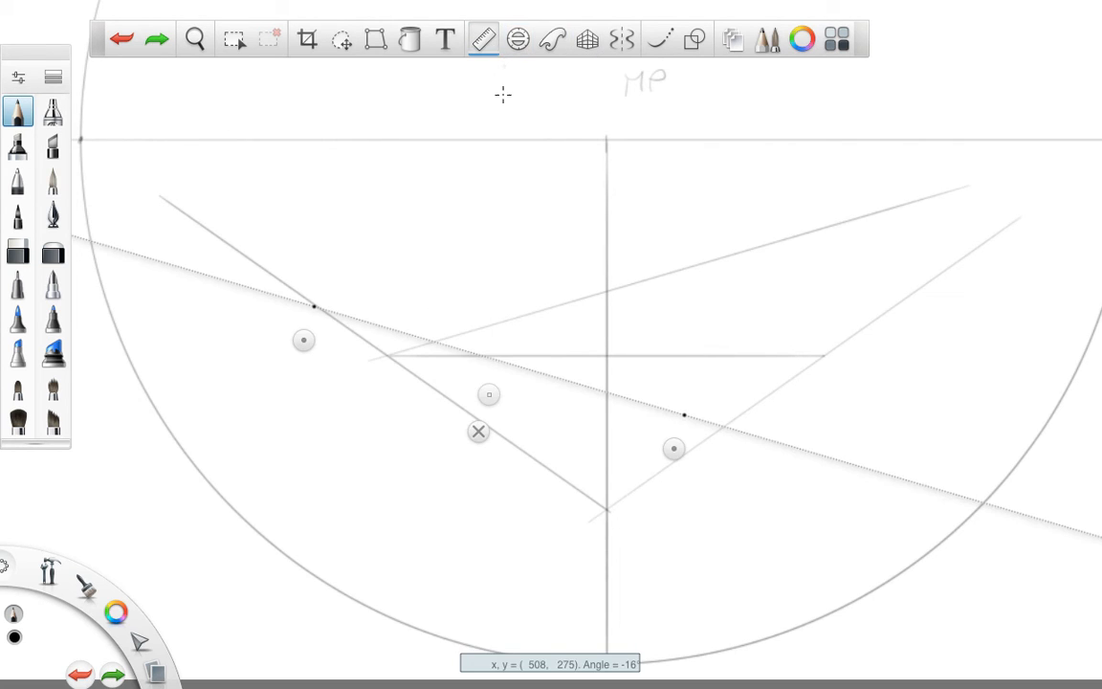
pyautogui.moveTo(86, 185); pyautogui.dragTo(73, 177)
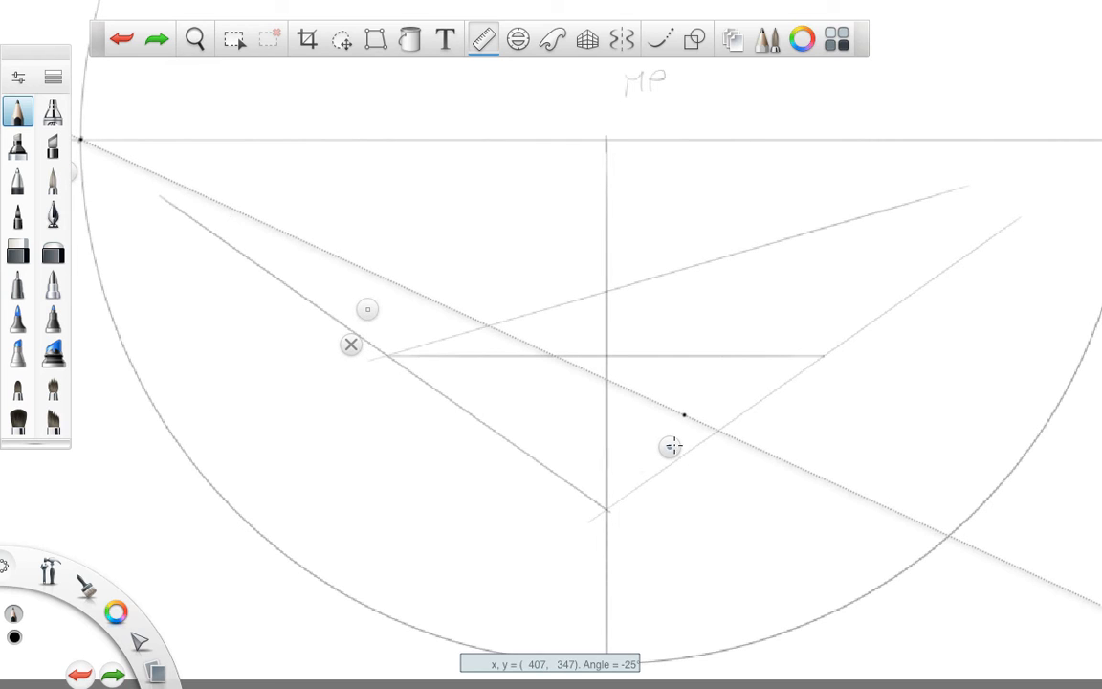
pyautogui.moveTo(673, 446); pyautogui.dragTo(808, 389)
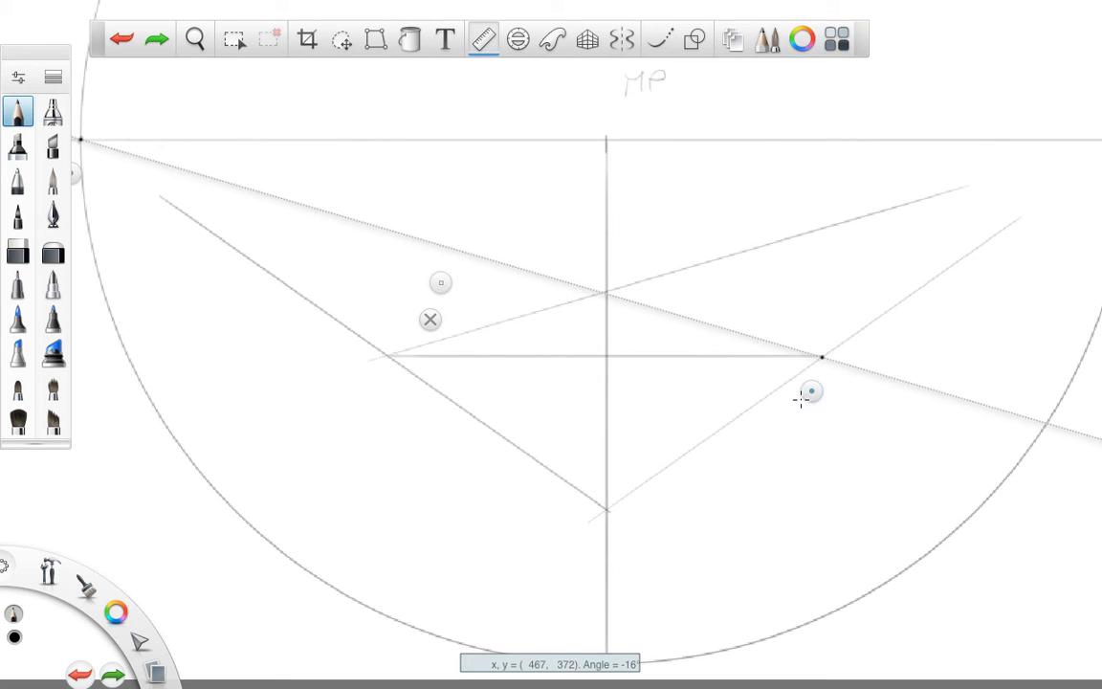
pyautogui.press('r')
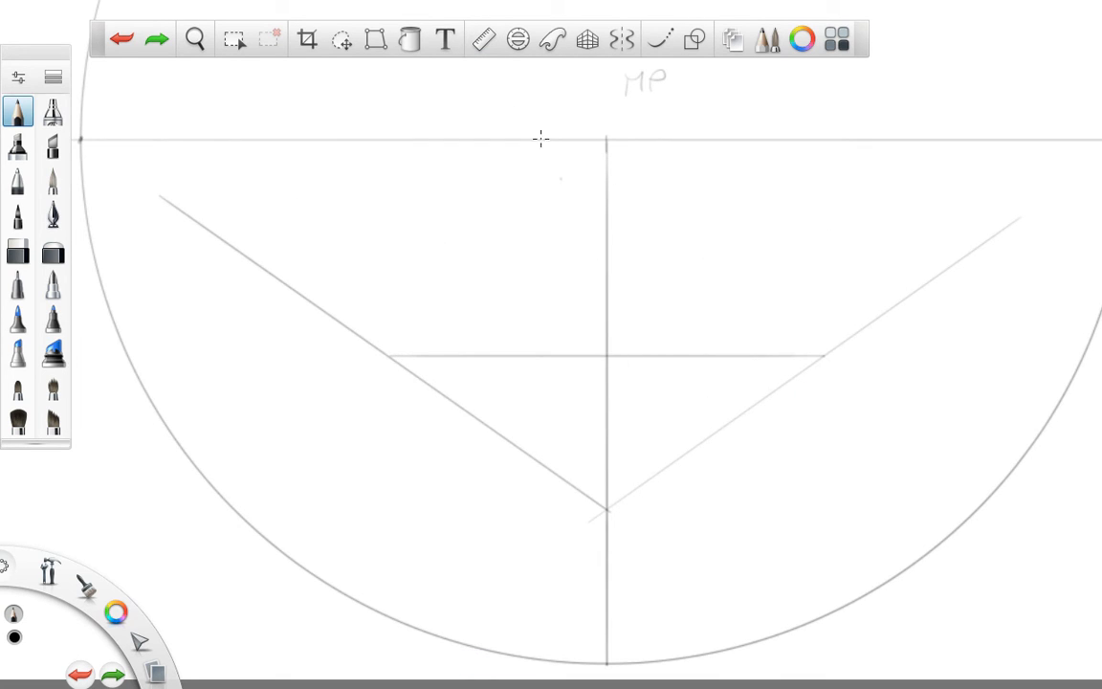
# Step: Align the ruler from LVP through the horizontal line's right end and draw a line from that end across the central vertical
pyautogui.click(493, 48)
pyautogui.press('space')
pyautogui.moveTo(672, 301); pyautogui.dragTo(637, 315)
pyautogui.moveTo(442, 283); pyautogui.dragTo(556, 315)
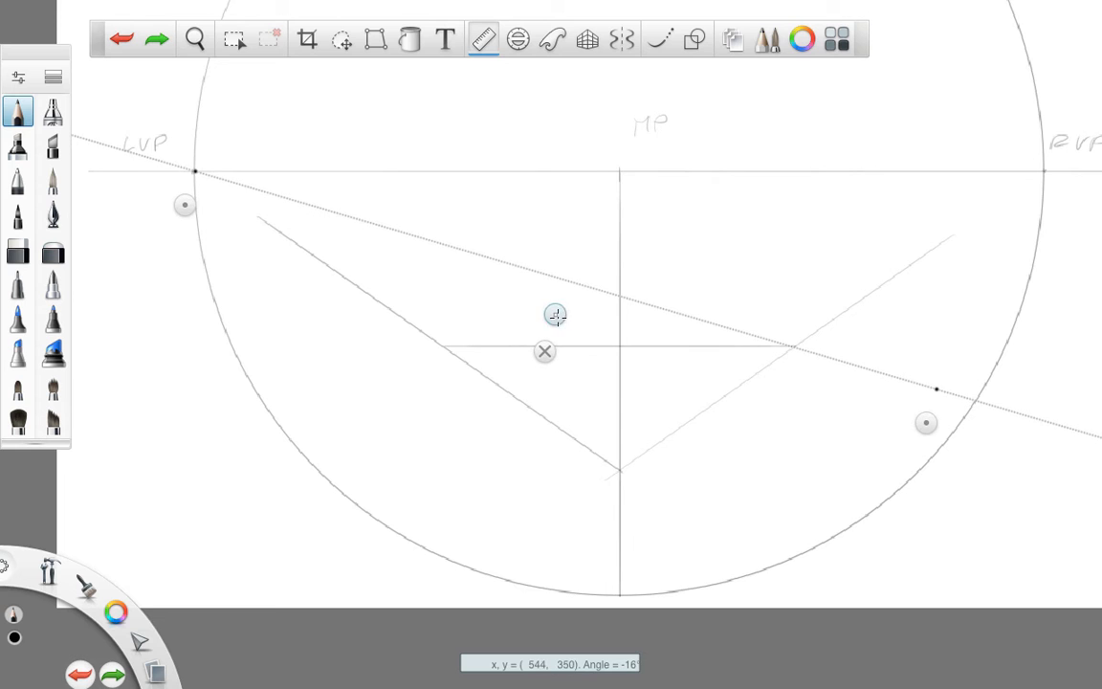
pyautogui.moveTo(926, 422); pyautogui.dragTo(793, 384)
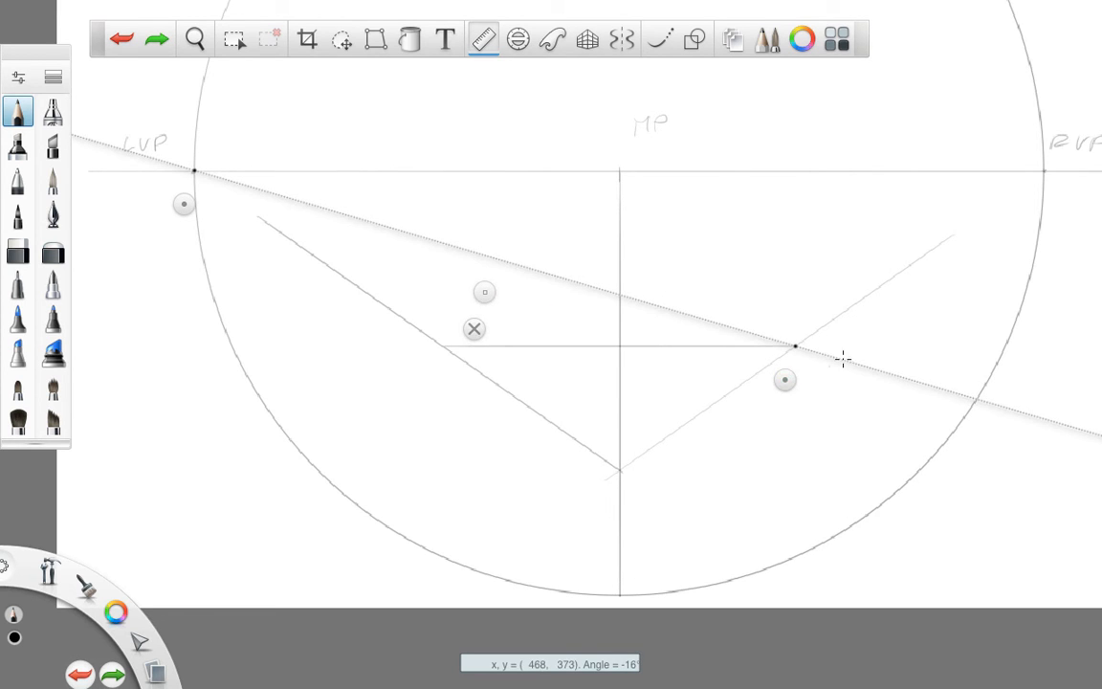
pyautogui.moveTo(815, 344)
pyautogui.mouseDown()
pyautogui.moveTo(559, 240)
pyautogui.moveTo(547, 273)
pyautogui.mouseUp()
# Step: Align the ruler from the horizontal line's left end to RVP, draw a line across the central vertical, and hide the ruler
pyautogui.moveTo(194, 207); pyautogui.dragTo(435, 379)
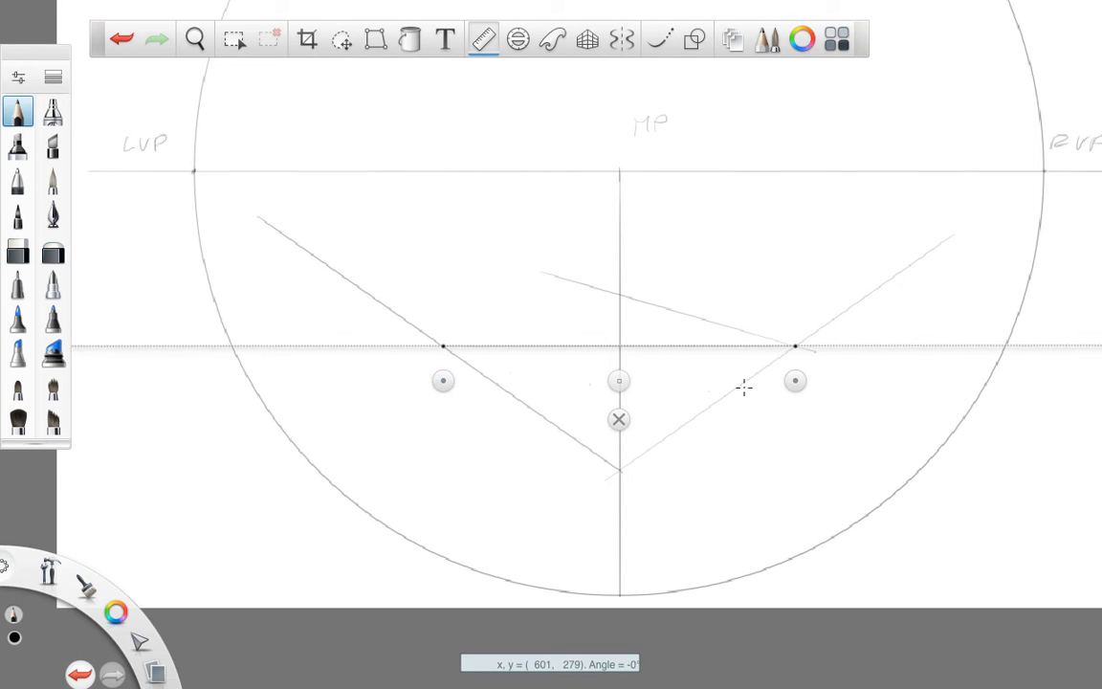
pyautogui.moveTo(796, 379); pyautogui.dragTo(974, 228)
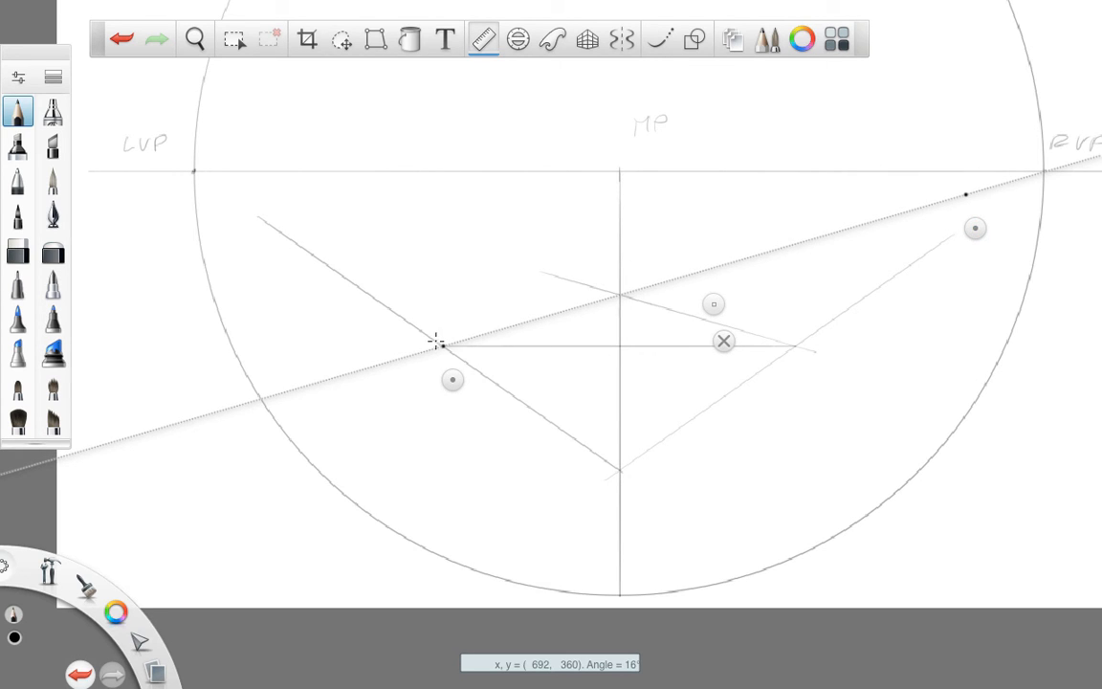
pyautogui.moveTo(435, 340); pyautogui.dragTo(721, 272)
pyautogui.click(722, 341)
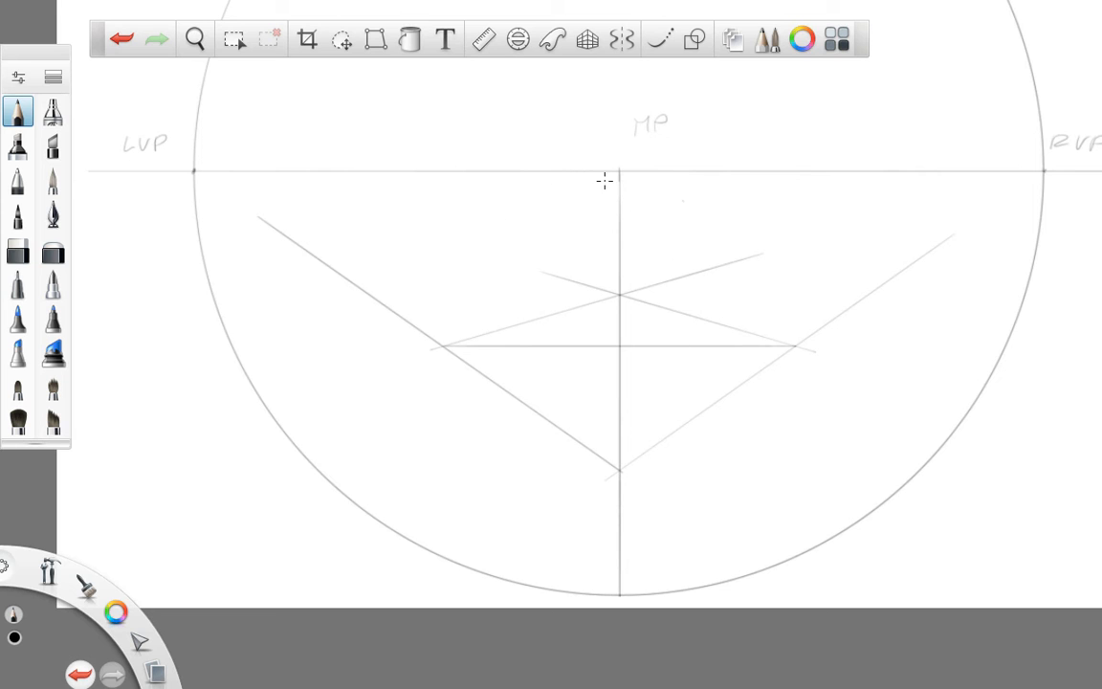
# Step: Draw vertical lines upward from both ends of the horizontal line, extending well above the horizon line
pyautogui.press('space')
pyautogui.moveTo(690, 351); pyautogui.dragTo(657, 367)
pyautogui.moveTo(678, 408)
pyautogui.mouseDown()
pyautogui.moveTo(615, 468)
pyautogui.moveTo(626, 455)
pyautogui.mouseUp()
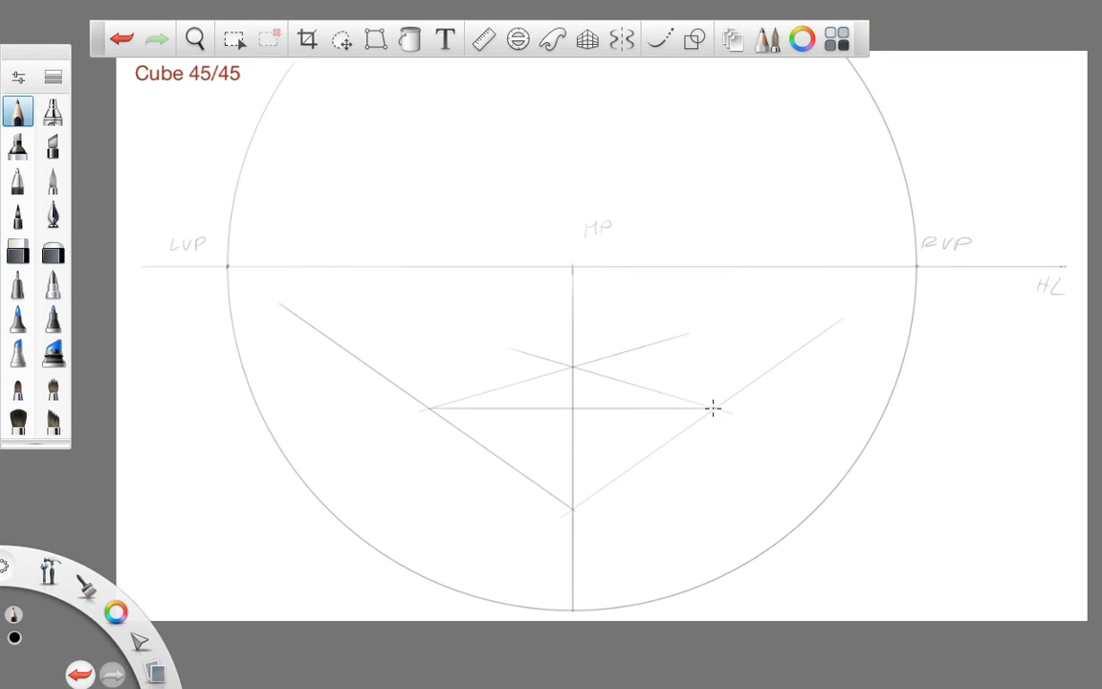
pyautogui.hotkey('ctrl', 'z')
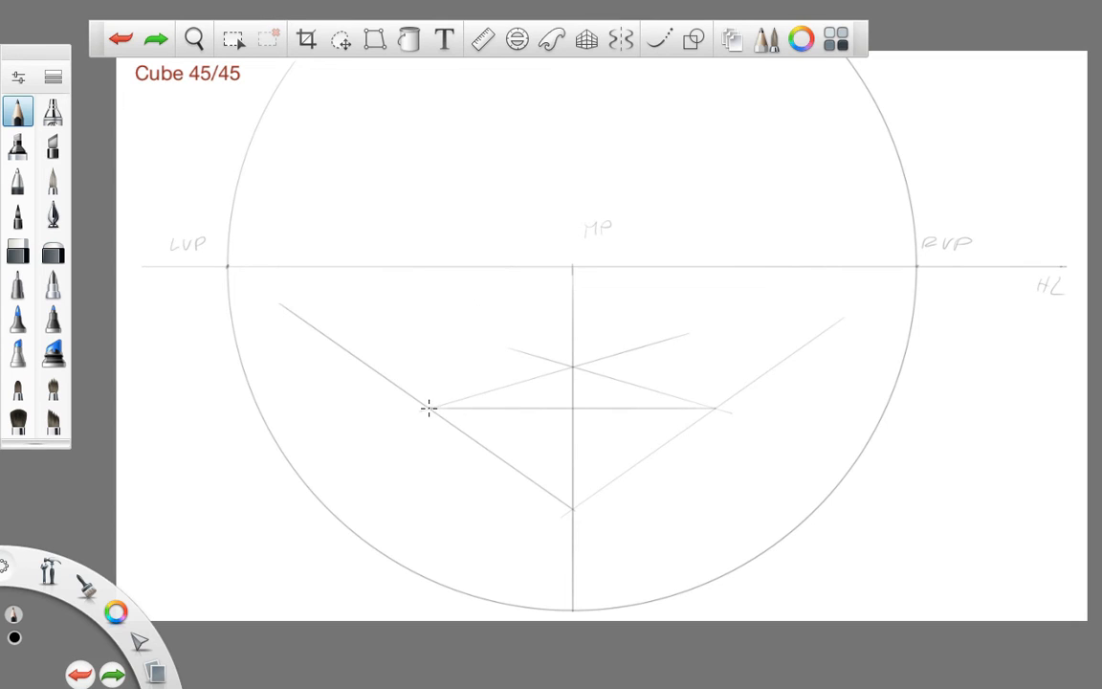
pyautogui.moveTo(428, 409); pyautogui.dragTo(431, 168)
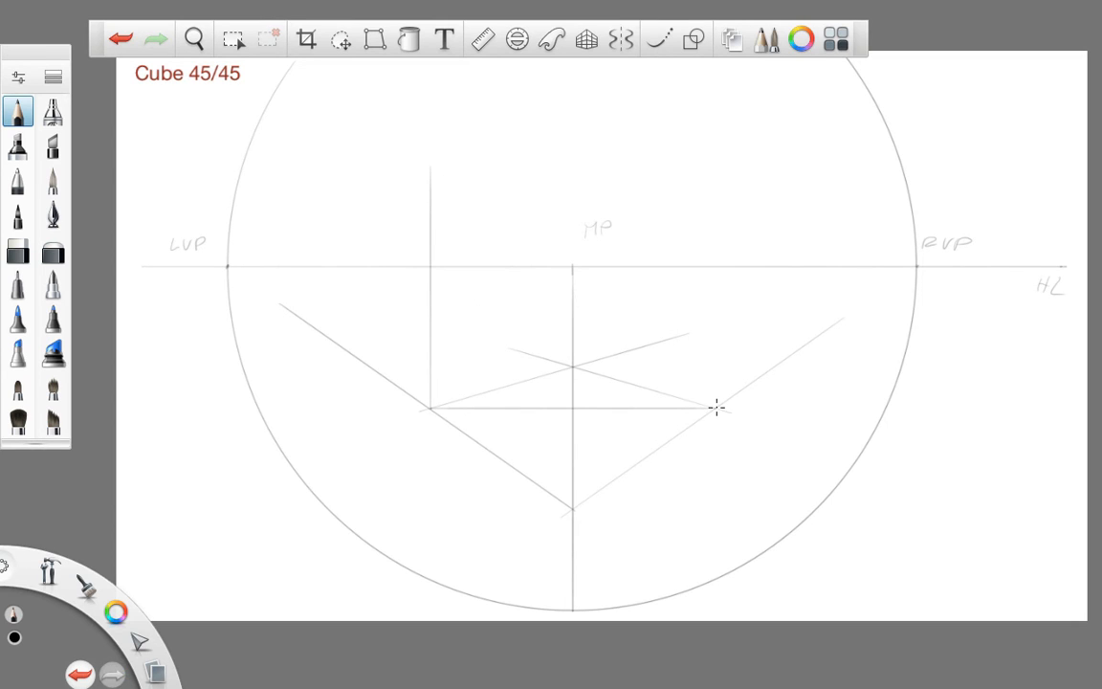
pyautogui.moveTo(716, 408); pyautogui.dragTo(715, 148)
# Step: Rotate the canvas sideways to check the two outer verticals, return it upright, and touch up the right vertical's upper end
pyautogui.press('space')
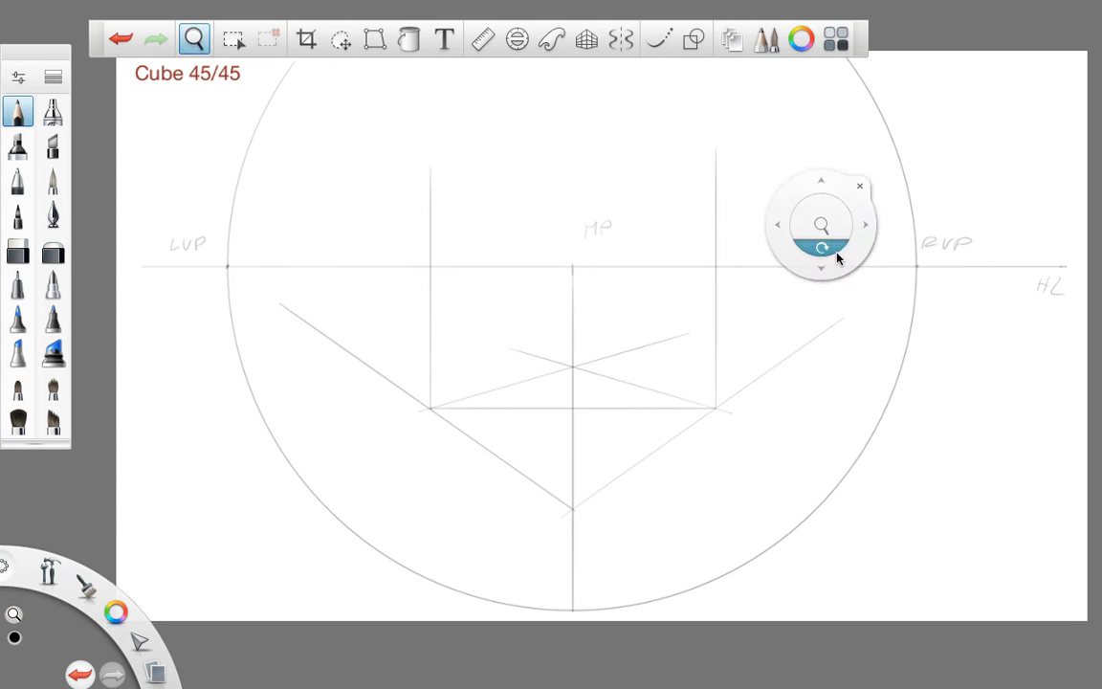
pyautogui.moveTo(830, 251); pyautogui.dragTo(597, 482)
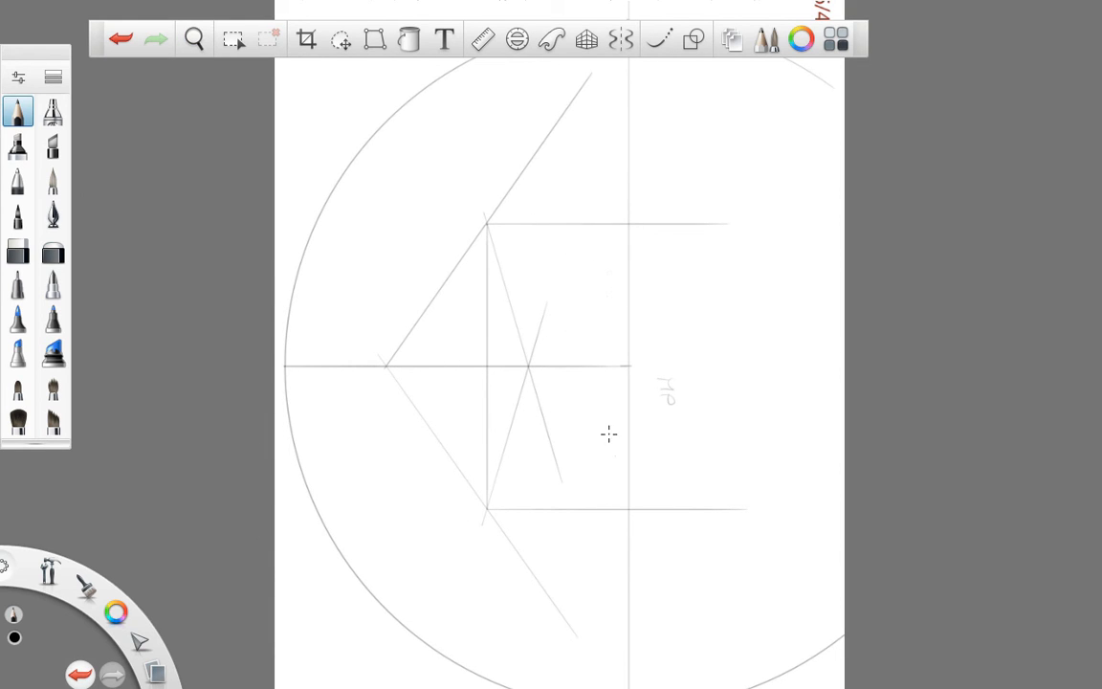
pyautogui.press('space')
pyautogui.moveTo(469, 421); pyautogui.dragTo(671, 489)
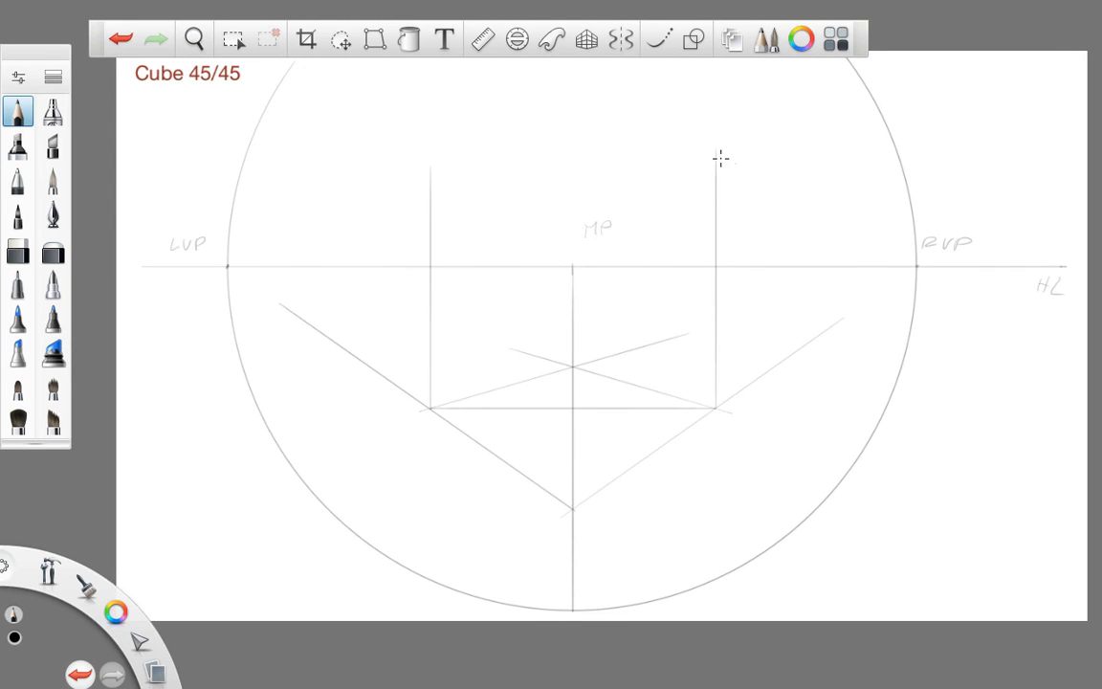
pyautogui.moveTo(715, 165); pyautogui.dragTo(716, 148)
# Step: Extend the central vertical from the horizon line up to the top edge of the canvas
pyautogui.press('space')
pyautogui.moveTo(685, 315); pyautogui.dragTo(640, 388)
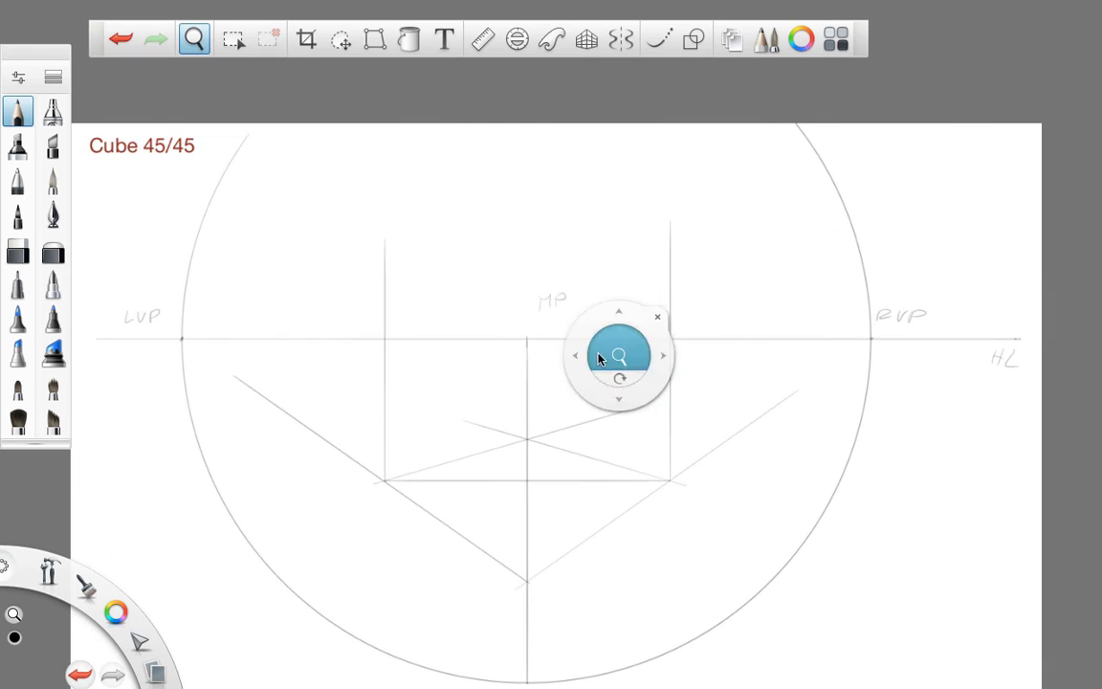
pyautogui.moveTo(527, 341); pyautogui.dragTo(527, 125)
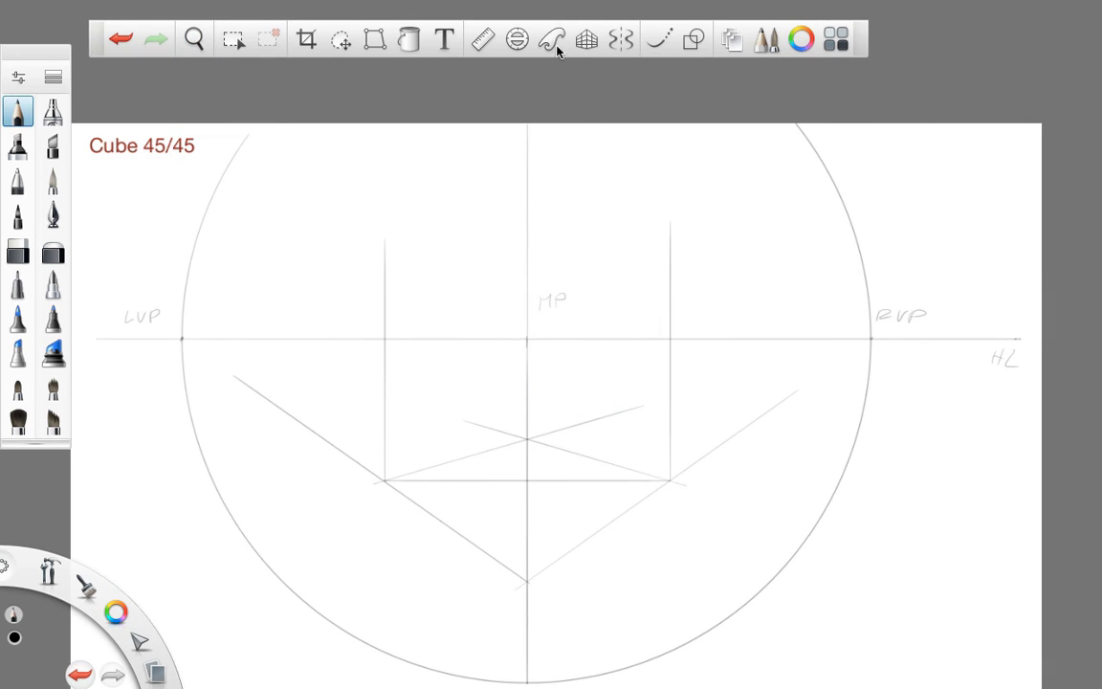
# Step: Align the ruler from LVP to a high point on the central vertical and draw a line from the left vertical to it
pyautogui.click(484, 40)
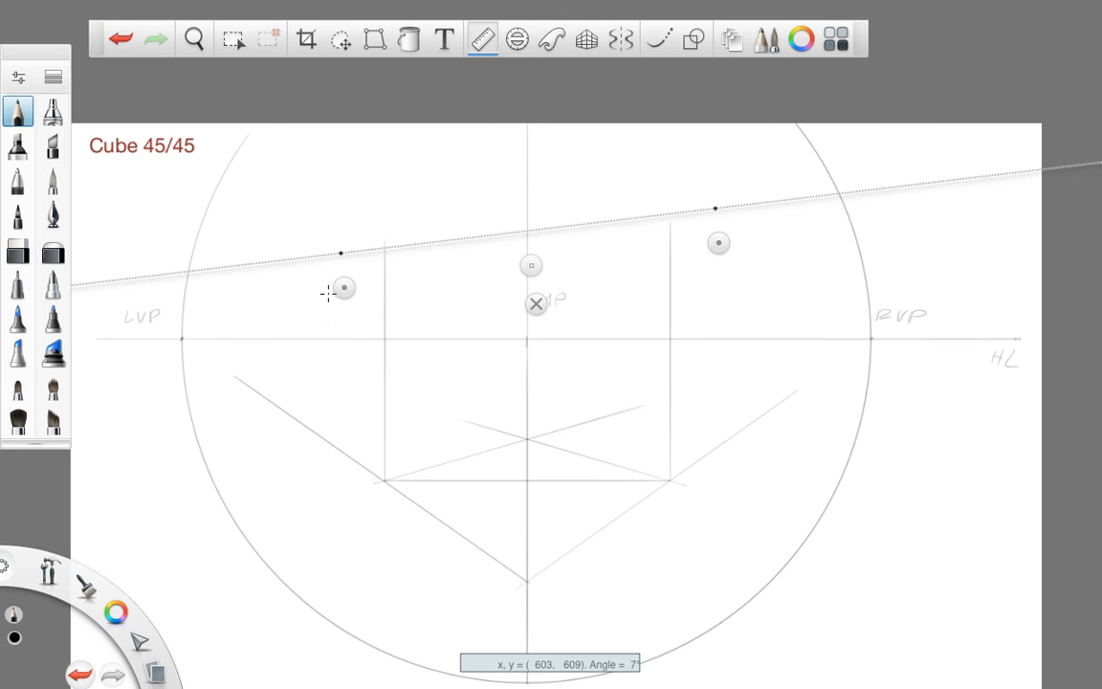
pyautogui.moveTo(340, 291); pyautogui.dragTo(221, 364)
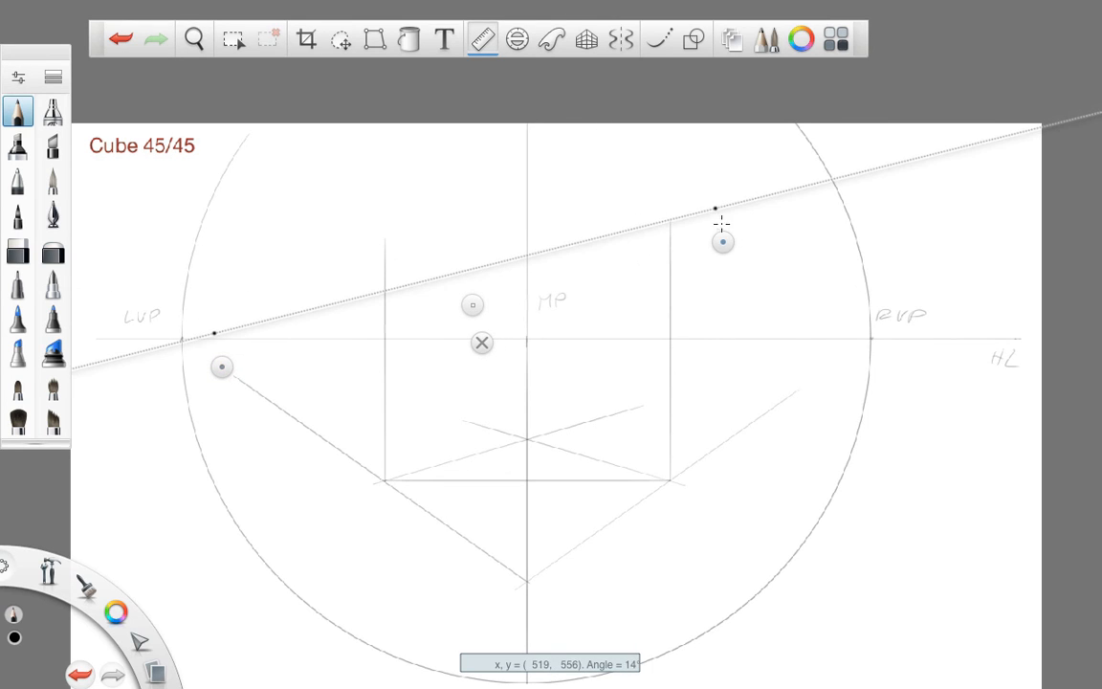
pyautogui.moveTo(723, 240); pyautogui.dragTo(637, 184)
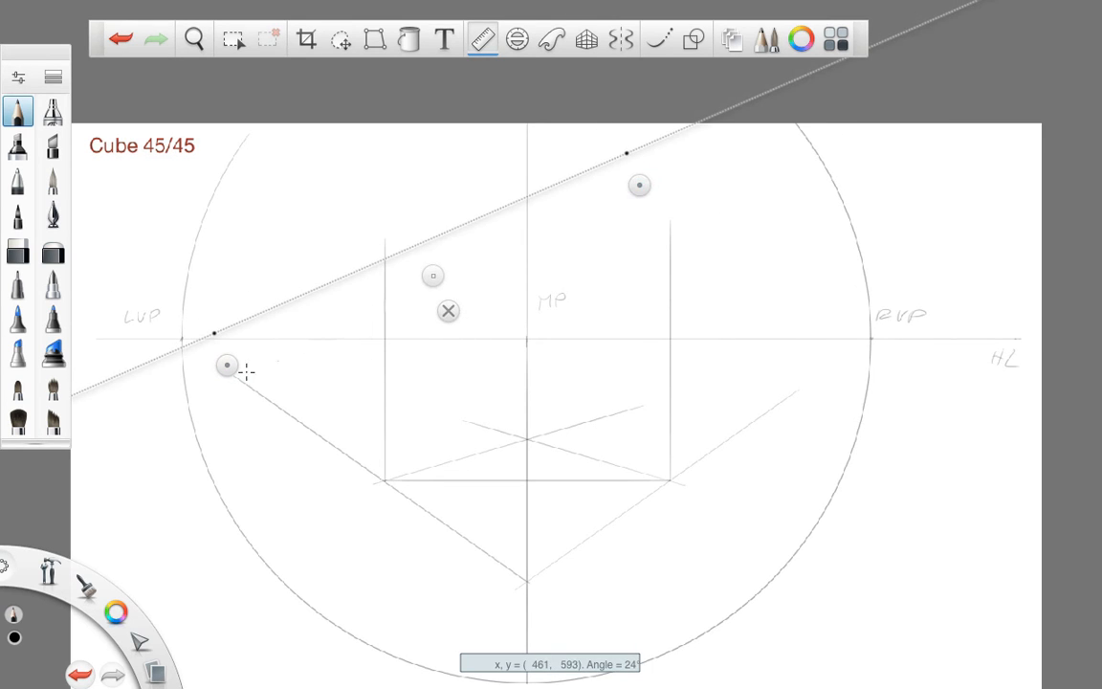
pyautogui.moveTo(228, 366); pyautogui.dragTo(195, 370)
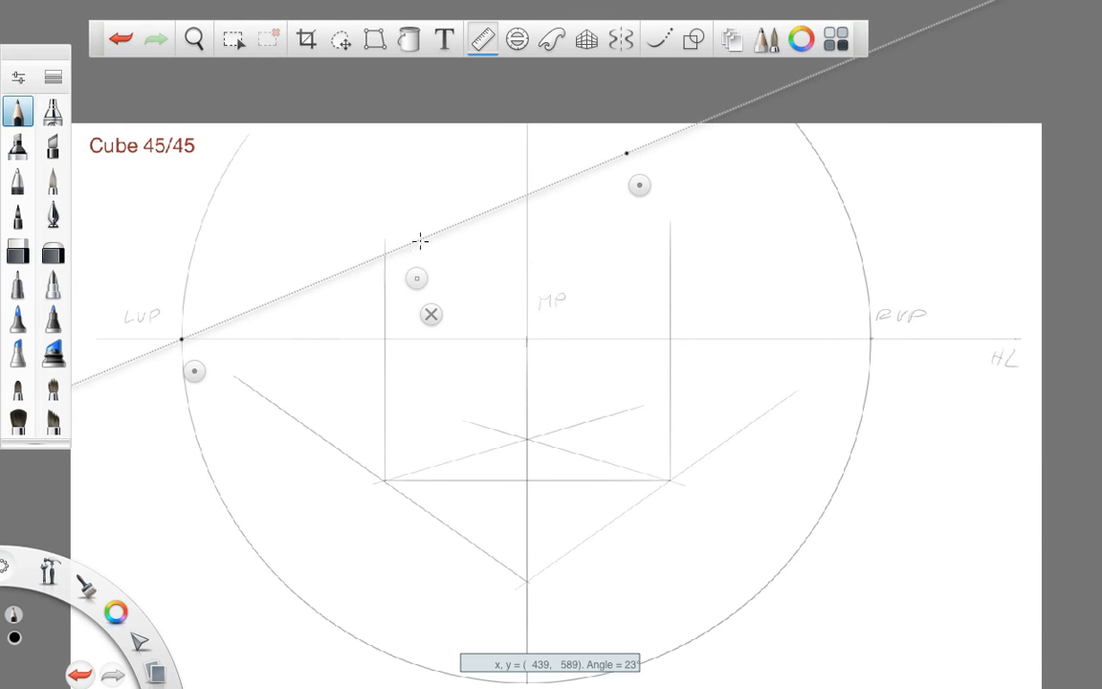
pyautogui.moveTo(379, 250); pyautogui.dragTo(548, 163)
# Step: Try a ruled line from that point on the central vertical towards RVP, and undo both upper edge lines
pyautogui.moveTo(201, 380); pyautogui.dragTo(560, 219)
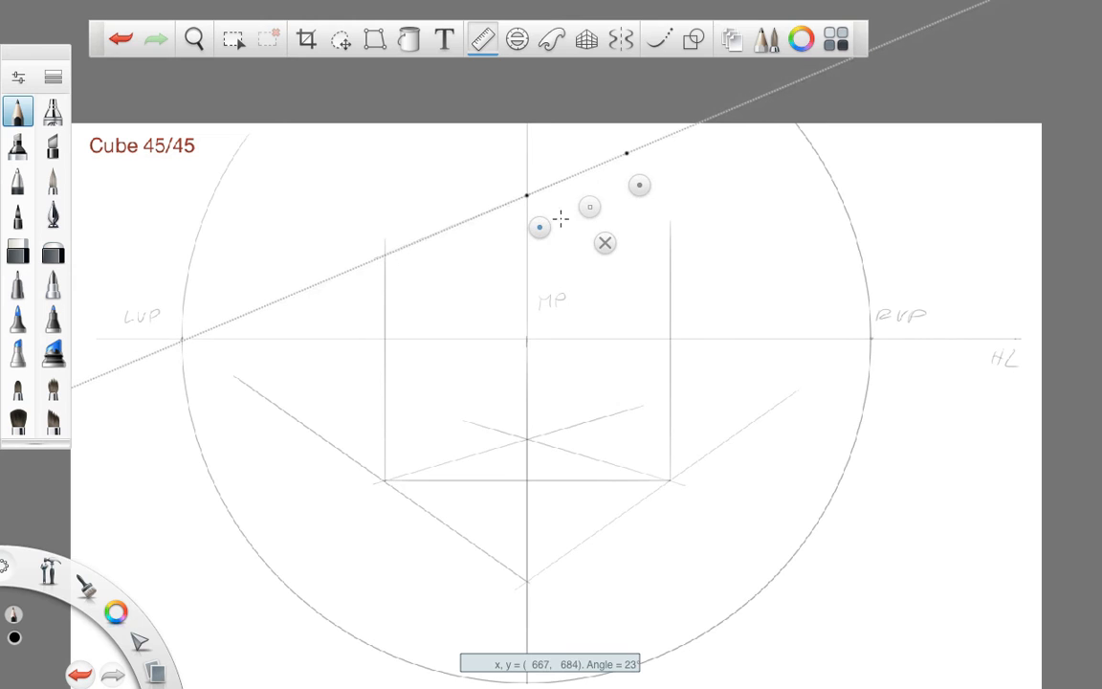
pyautogui.moveTo(654, 185); pyautogui.dragTo(864, 359)
pyautogui.moveTo(516, 179)
pyautogui.mouseDown()
pyautogui.moveTo(797, 345)
pyautogui.moveTo(766, 306)
pyautogui.mouseUp()
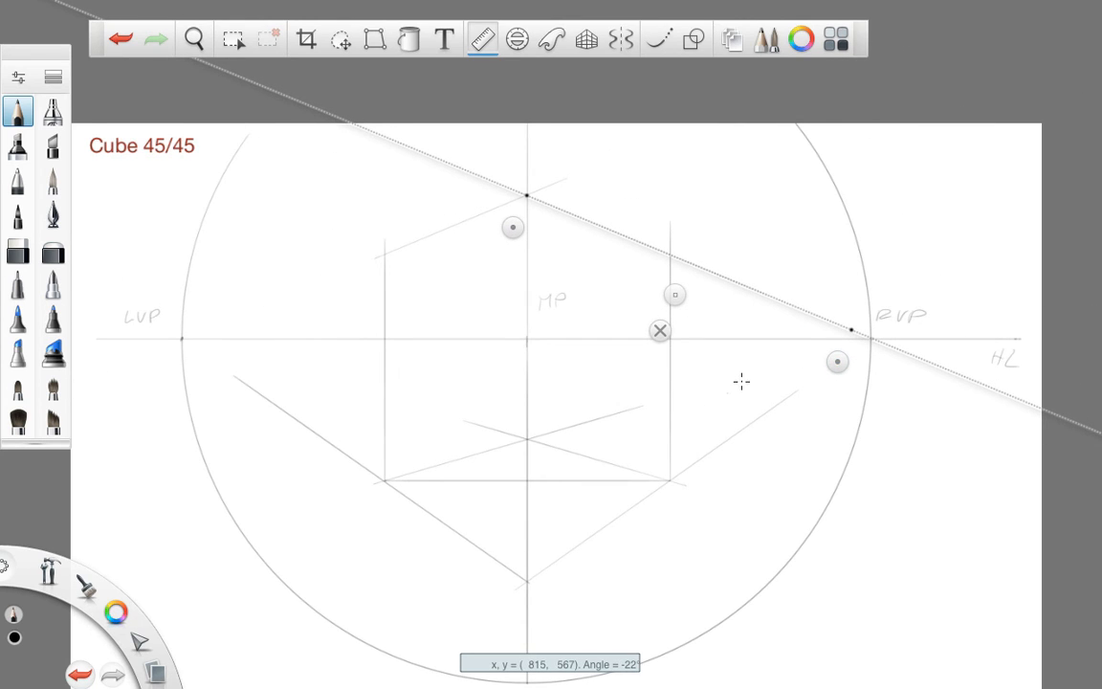
pyautogui.click(659, 329)
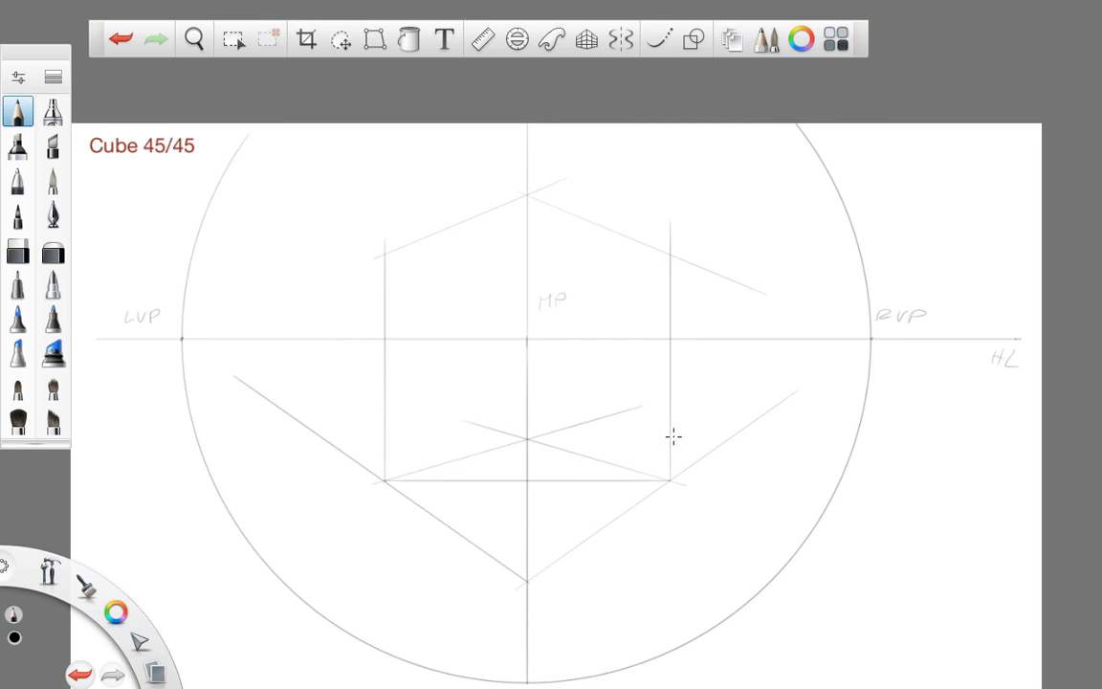
pyautogui.hotkey('ctrl', 'z')
pyautogui.hotkey('ctrl', 'z')
# Step: Draw a red 45° diagonal up from the left base corner with the ruler, and sketch a small red square at that corner
pyautogui.click(119, 612)
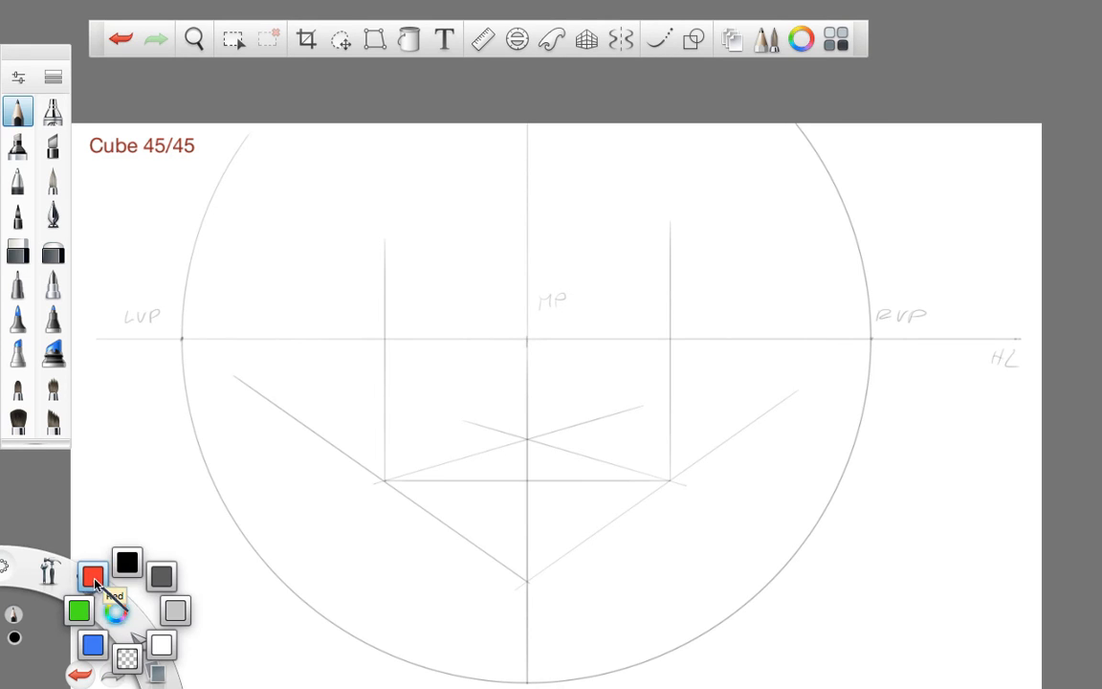
pyautogui.click(93, 577)
pyautogui.click(483, 39)
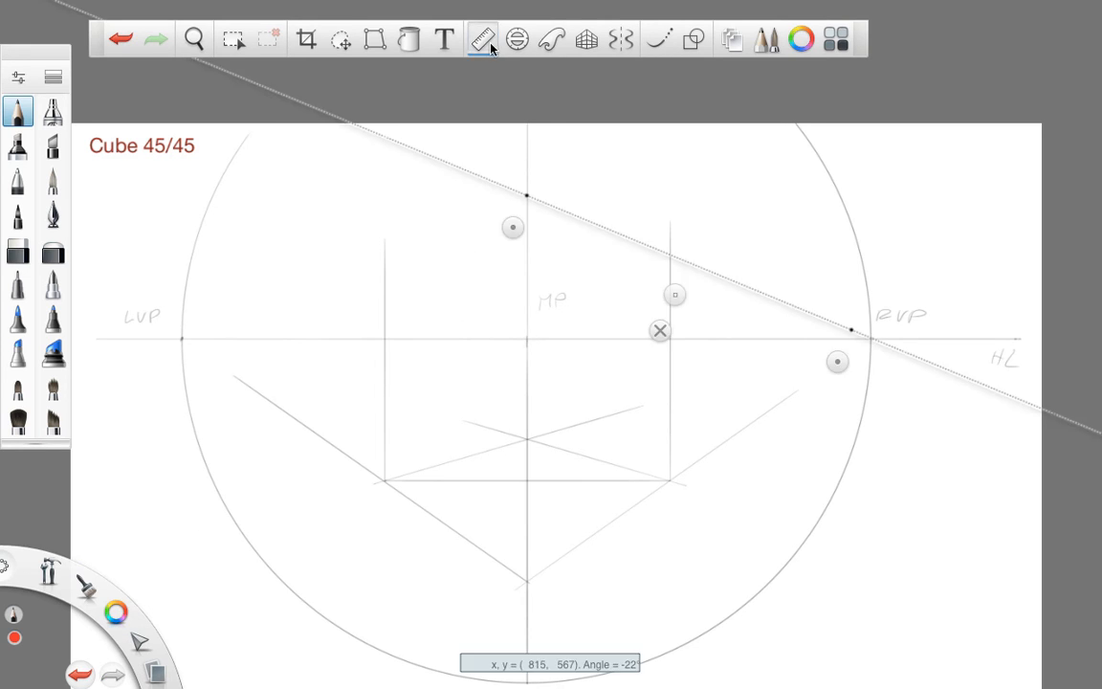
pyautogui.moveTo(507, 238); pyautogui.dragTo(384, 487)
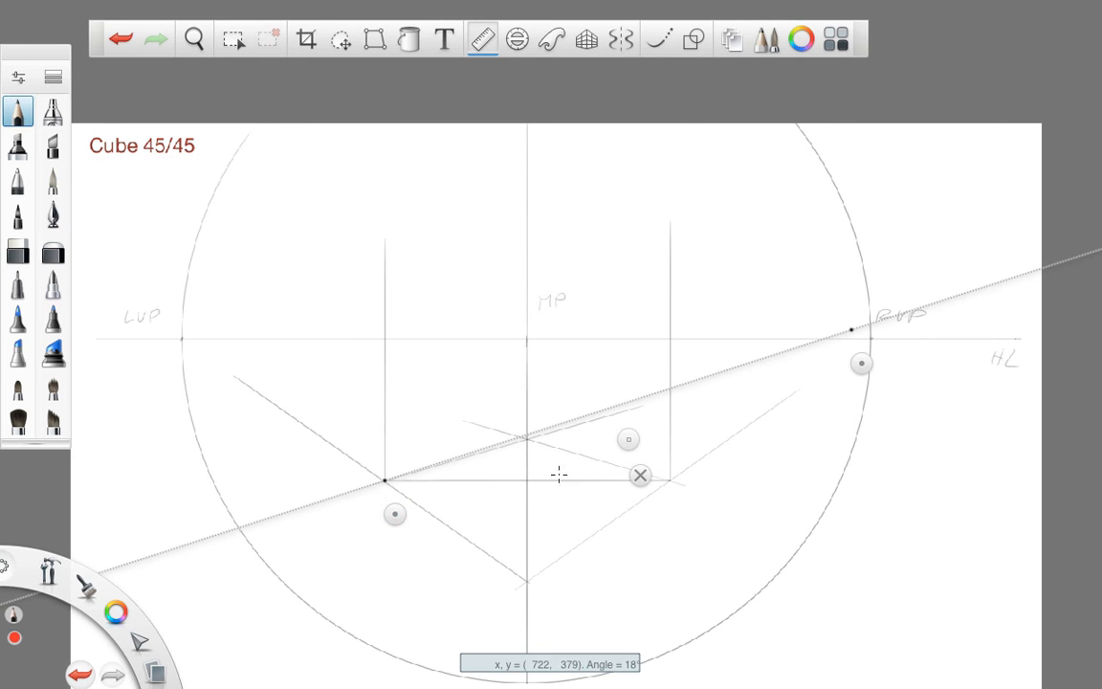
pyautogui.moveTo(868, 363); pyautogui.dragTo(536, 375)
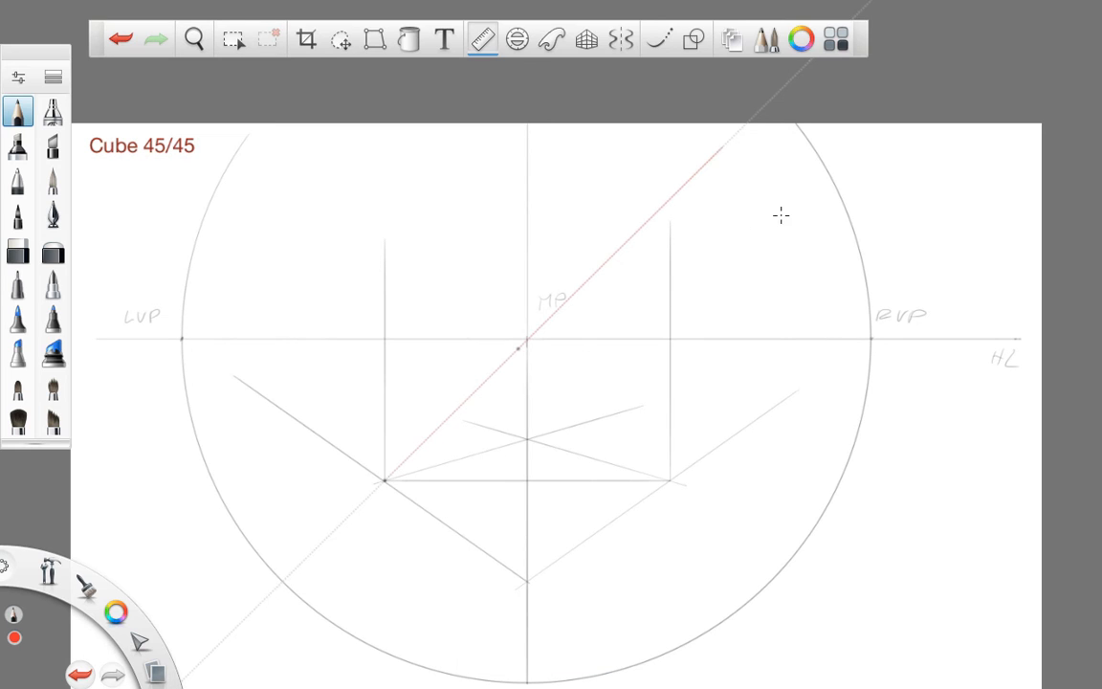
pyautogui.click(501, 467)
pyautogui.moveTo(384, 432)
pyautogui.mouseDown()
pyautogui.moveTo(459, 445)
pyautogui.moveTo(433, 433)
pyautogui.moveTo(434, 479)
pyautogui.mouseUp()
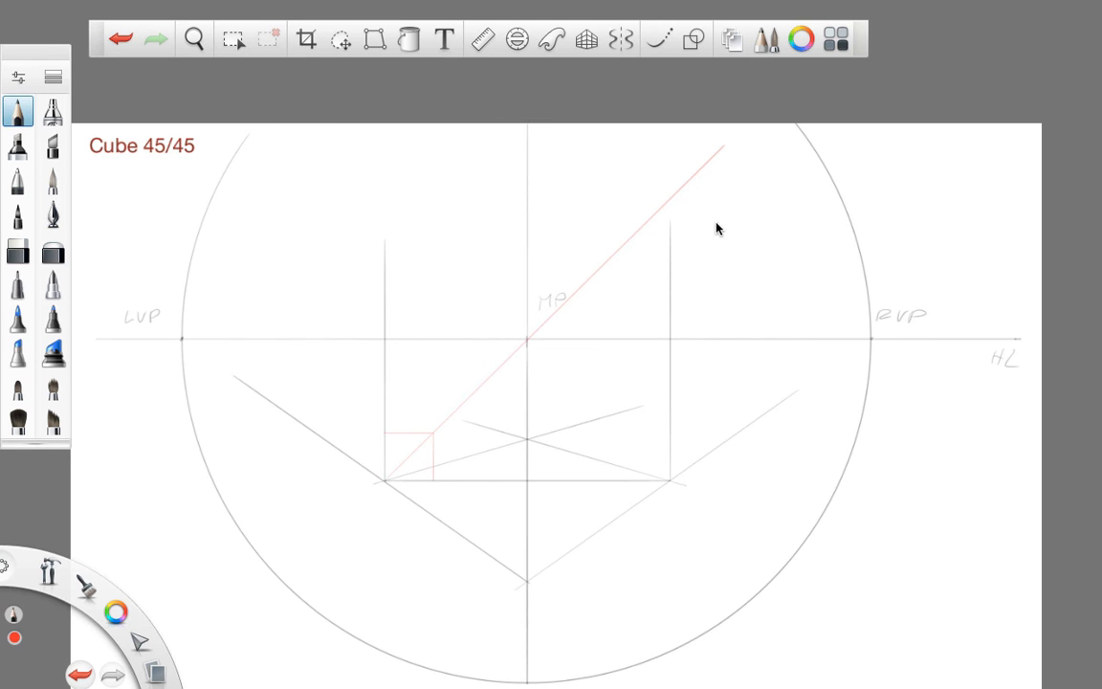
# Step: Draw a red arc centred on the left base corner from the right base corner across the diagonal, and mark their intersection
pyautogui.click(522, 42)
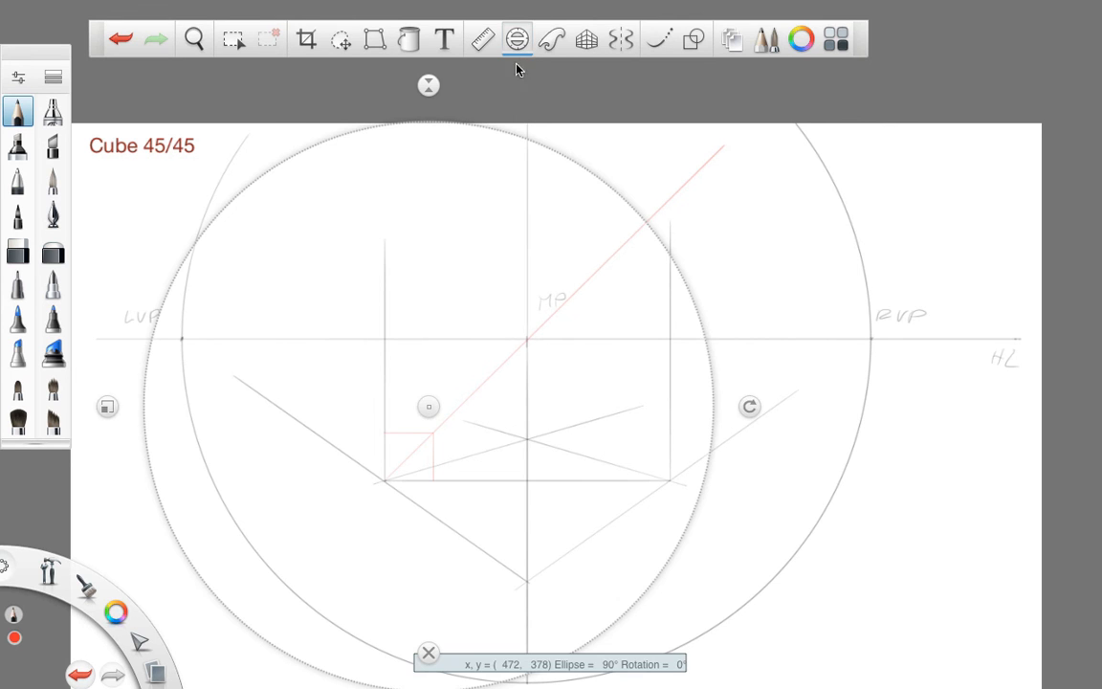
pyautogui.moveTo(427, 413); pyautogui.dragTo(384, 477)
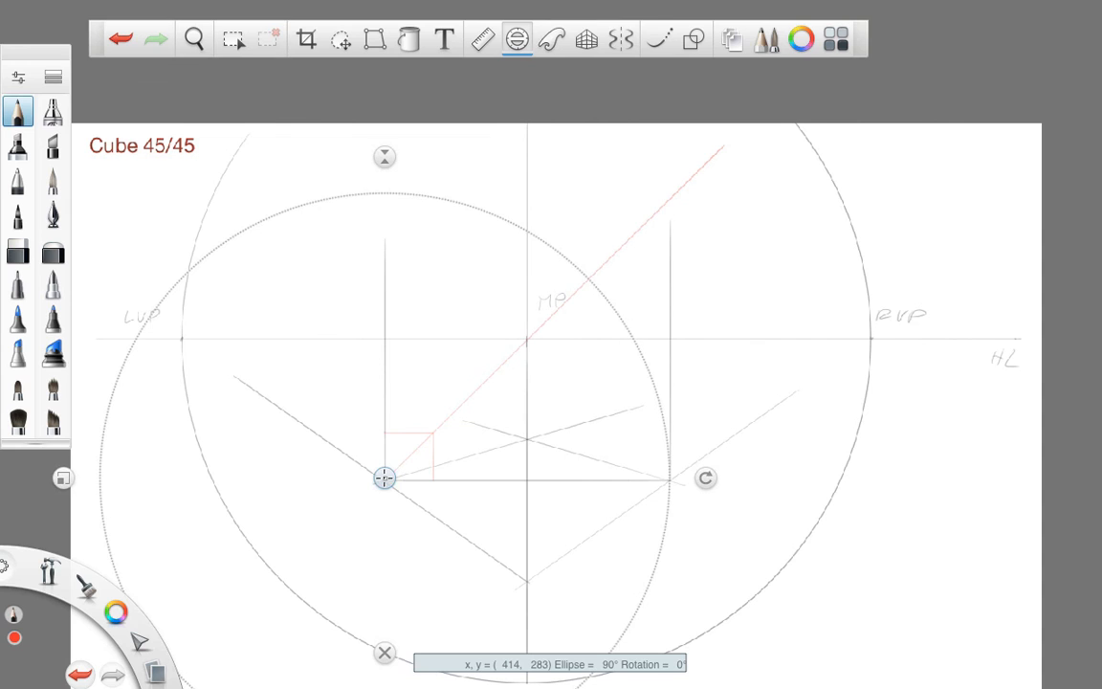
pyautogui.moveTo(384, 477); pyautogui.dragTo(383, 479)
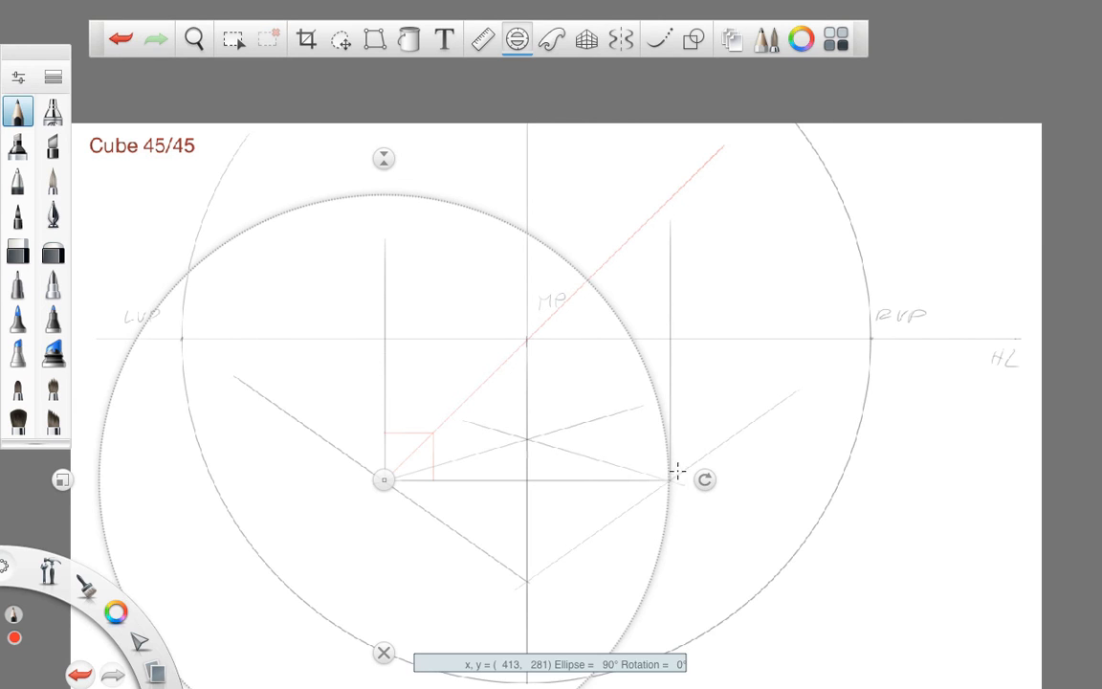
pyautogui.moveTo(672, 480)
pyautogui.mouseDown()
pyautogui.moveTo(670, 321)
pyautogui.moveTo(536, 239)
pyautogui.mouseUp()
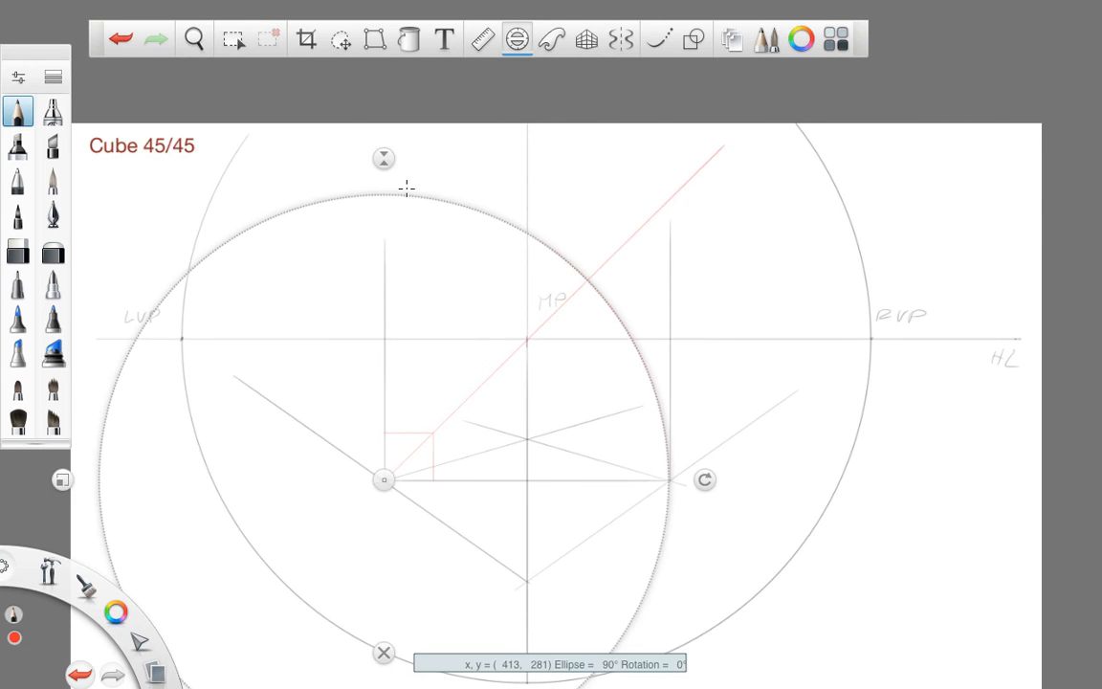
pyautogui.click(380, 651)
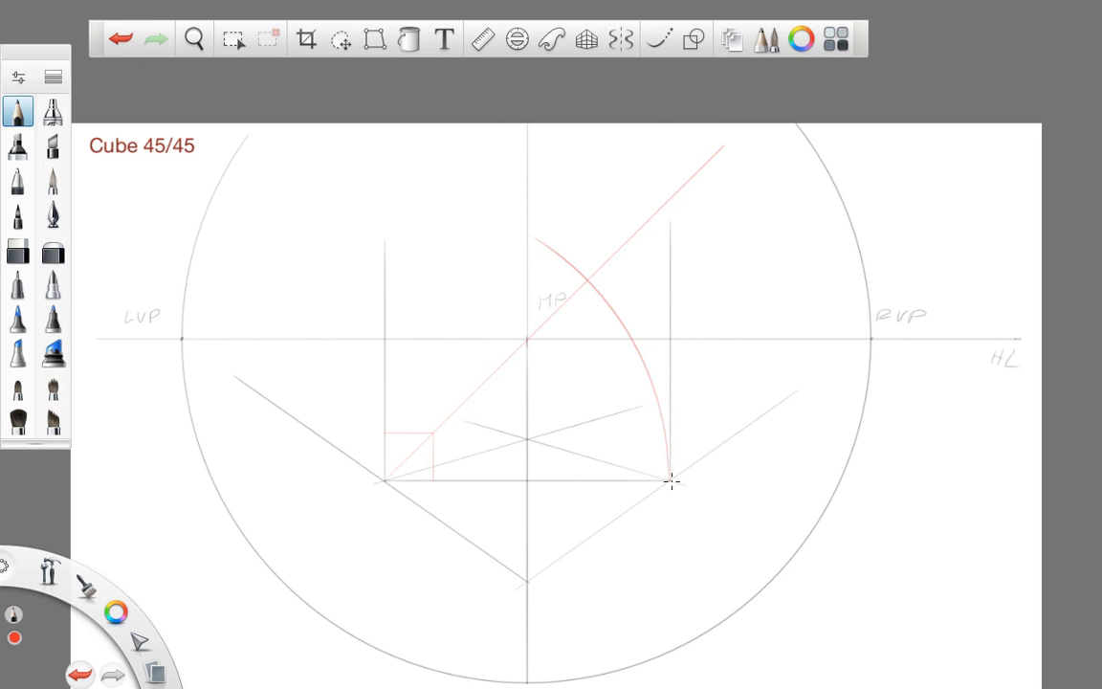
pyautogui.click(588, 279)
pyautogui.click(588, 279)
# Step: Draw a thin grey horizontal line through the marked intersection, extending past both outer verticals
pyautogui.click(483, 38)
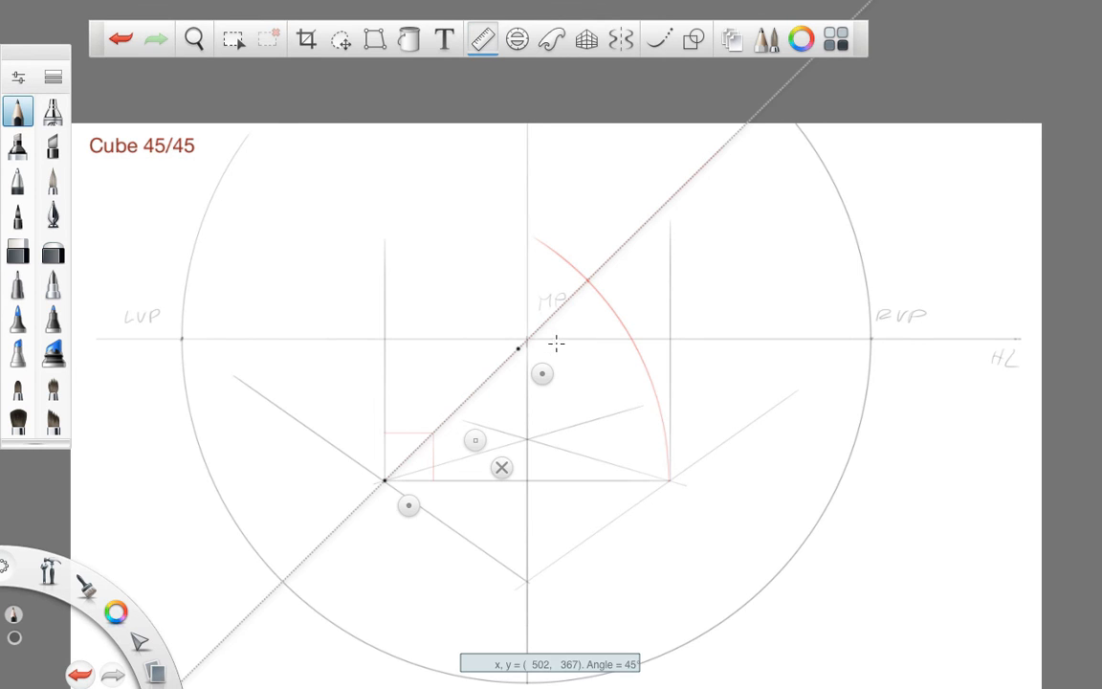
pyautogui.moveTo(556, 344); pyautogui.dragTo(690, 502)
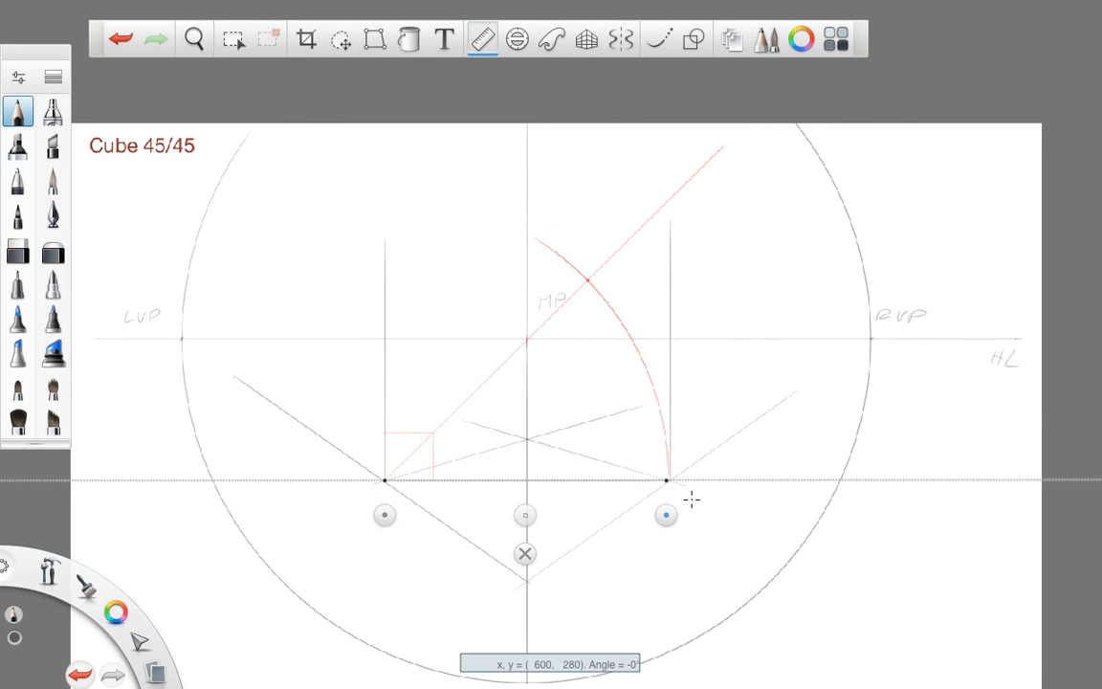
pyautogui.moveTo(525, 514); pyautogui.dragTo(514, 315)
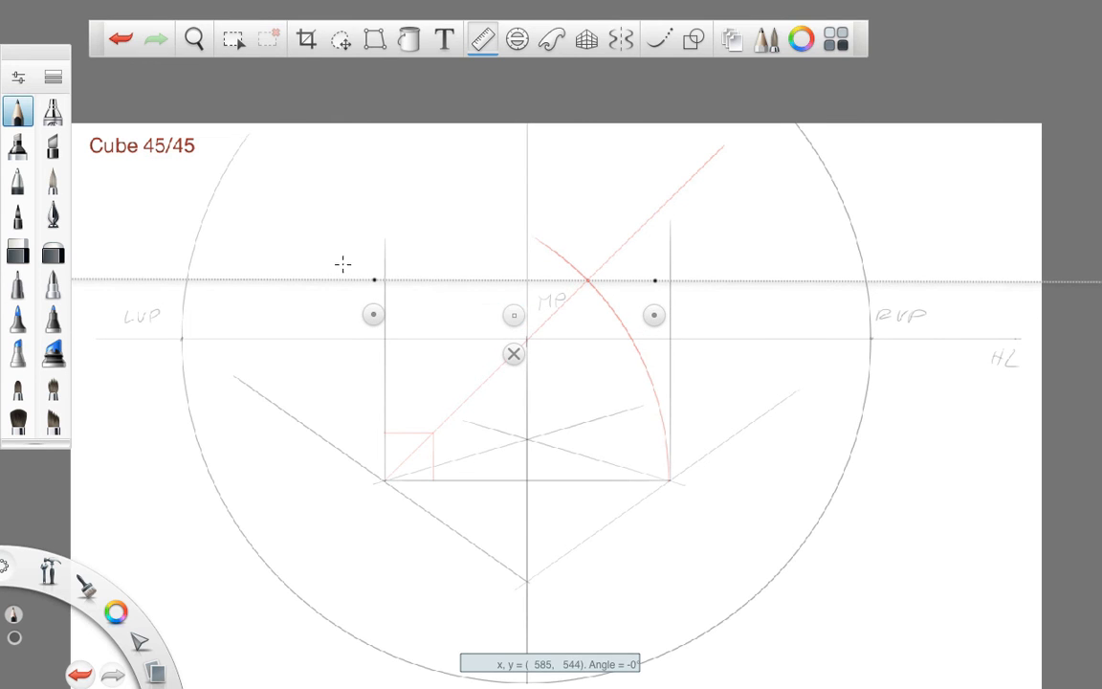
pyautogui.click(513, 354)
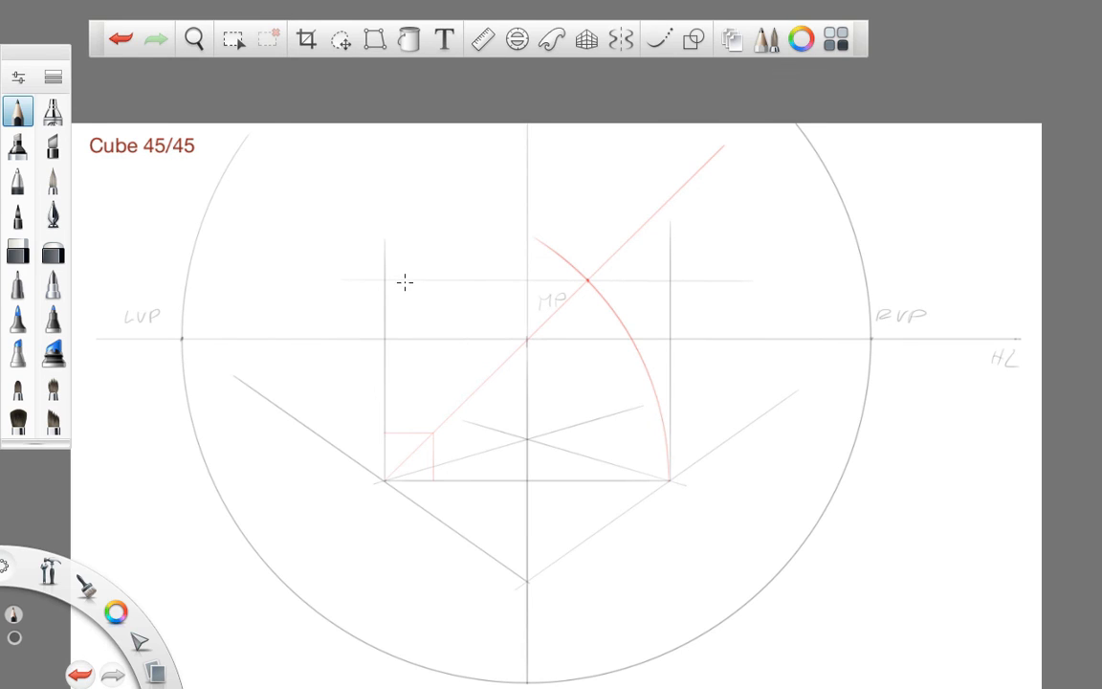
# Step: Mark the points where the horizontal line crosses the two outer verticals, and undo the stray stroke on the base diagonal
pyautogui.click(670, 281)
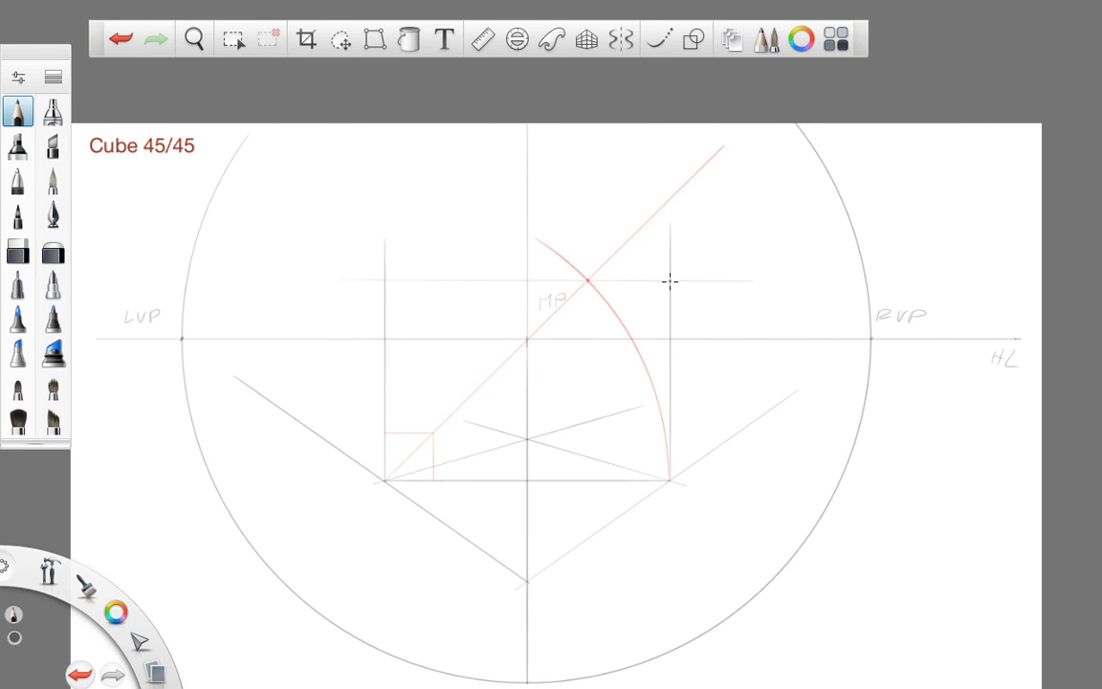
pyautogui.click(385, 280)
pyautogui.moveTo(478, 476); pyautogui.dragTo(479, 480)
pyautogui.hotkey('ctrl', 'z')
# Step: Align the ruler from LVP through the upper left corner and draw the edge line past the central vertical
pyautogui.click(483, 39)
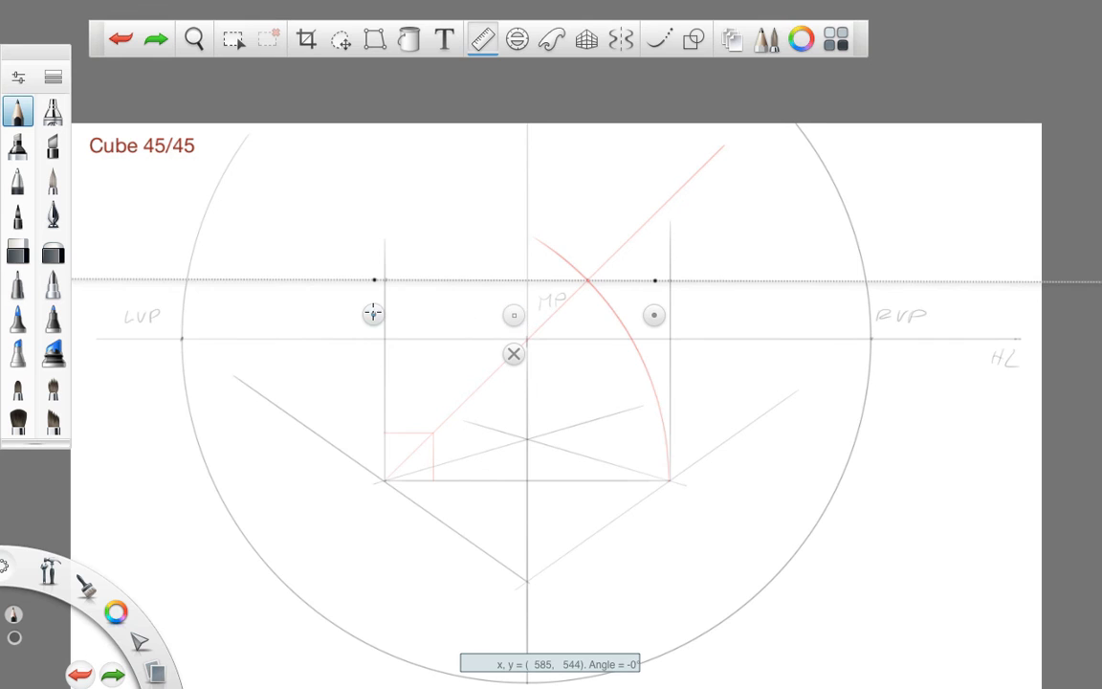
pyautogui.moveTo(373, 313); pyautogui.dragTo(202, 364)
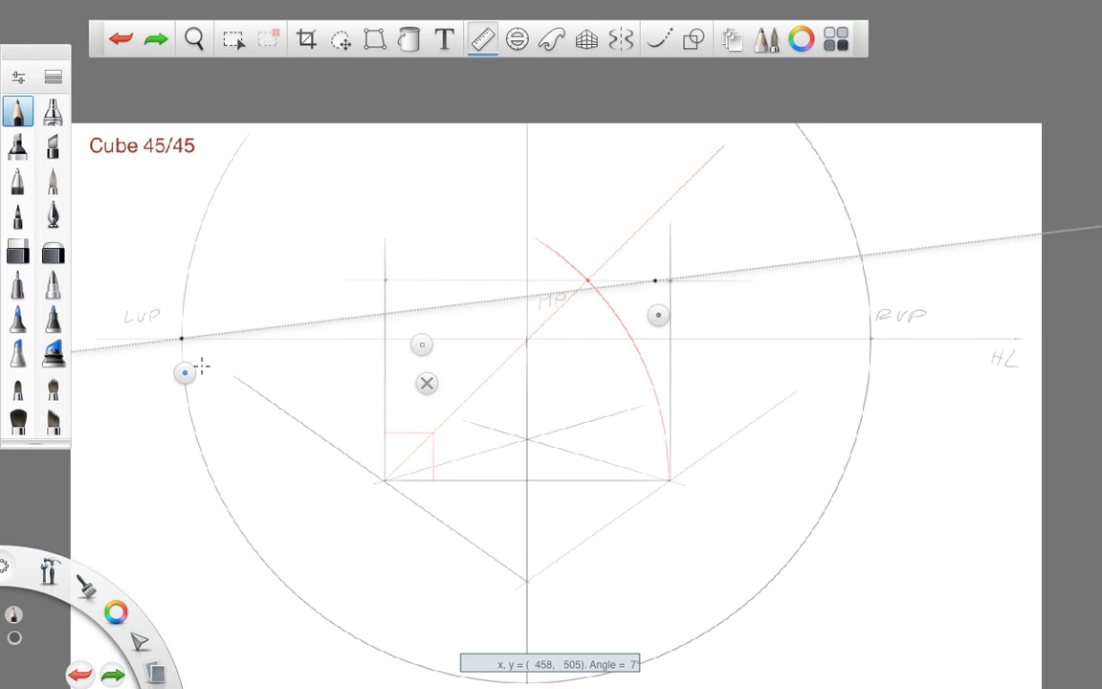
pyautogui.moveTo(657, 315)
pyautogui.mouseDown()
pyautogui.moveTo(372, 372)
pyautogui.moveTo(404, 312)
pyautogui.moveTo(392, 314)
pyautogui.moveTo(443, 247)
pyautogui.moveTo(459, 243)
pyautogui.mouseUp()
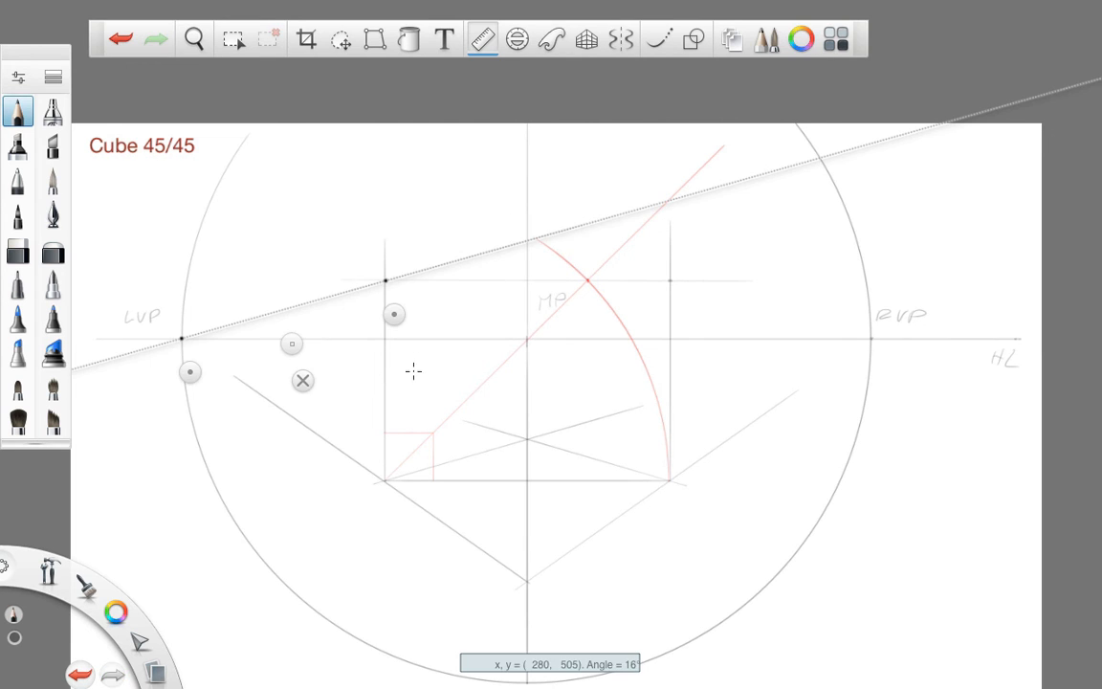
pyautogui.click(302, 380)
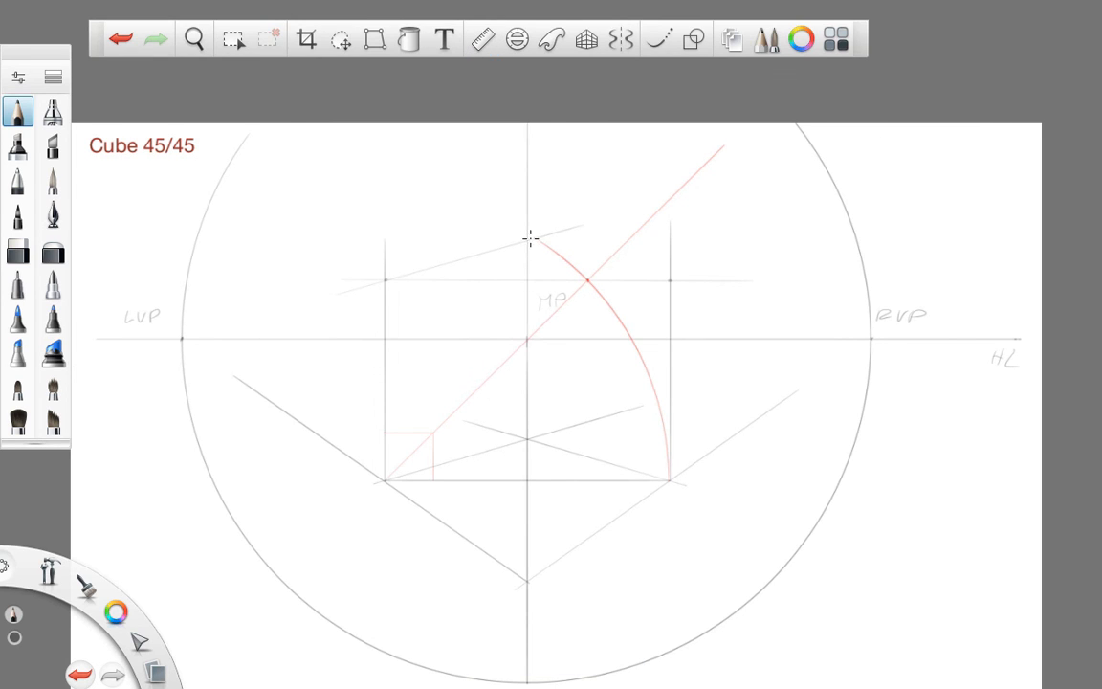
# Step: Align the ruler from RVP through the upper right corner and draw the edge line back to the central vertical
pyautogui.press('r')
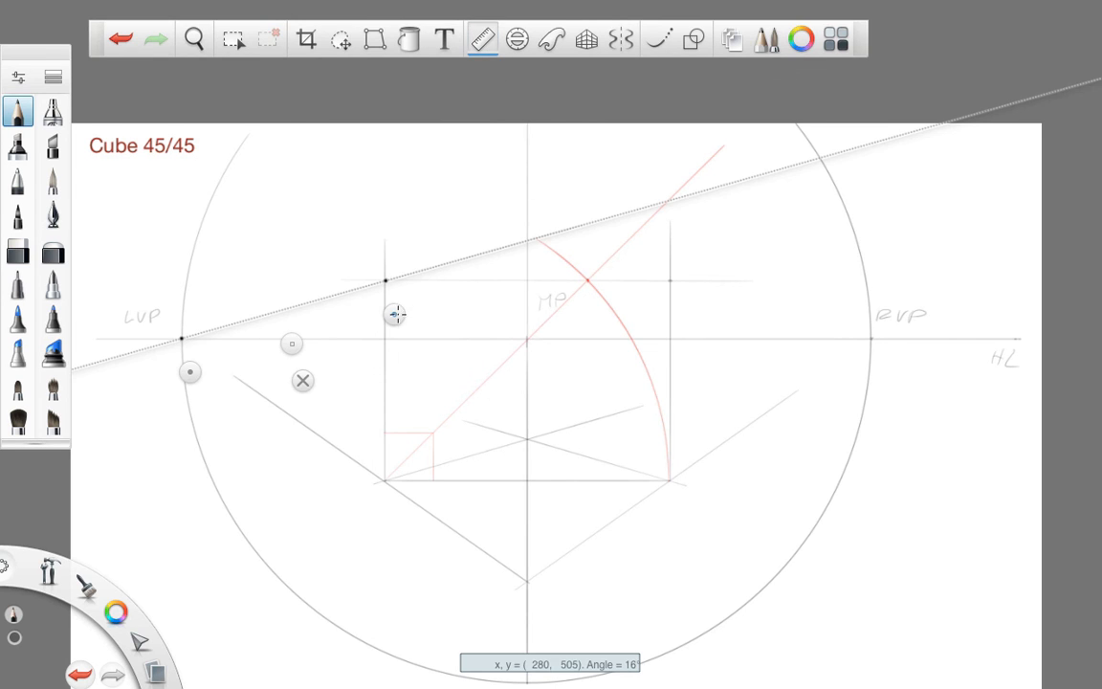
pyautogui.moveTo(395, 314); pyautogui.dragTo(880, 373)
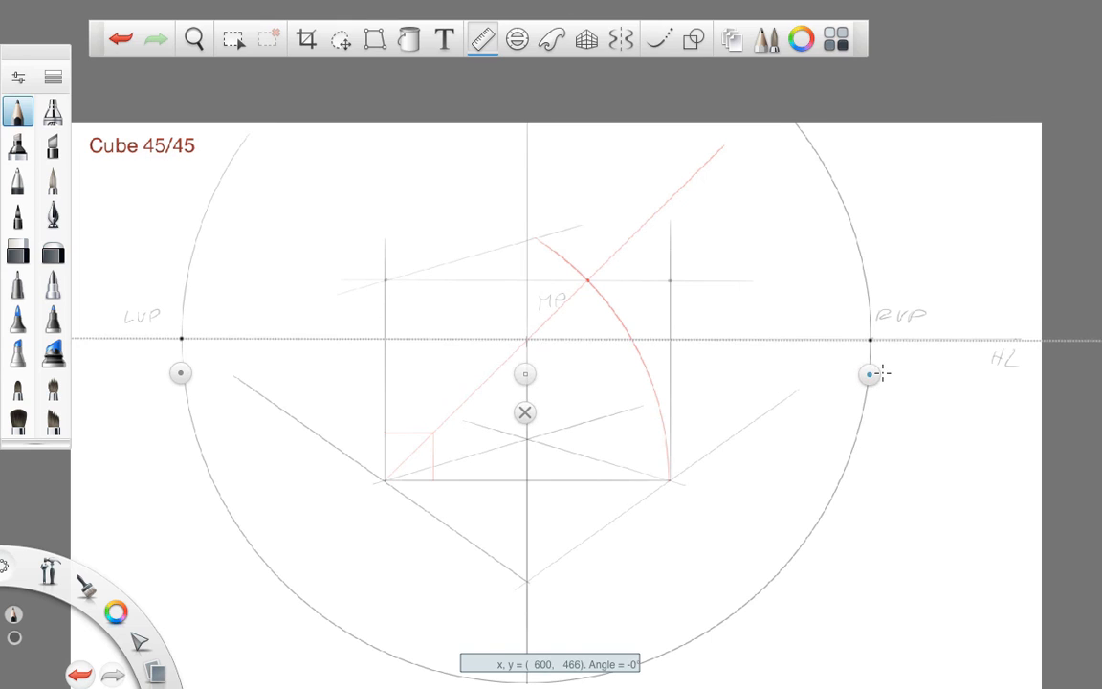
pyautogui.moveTo(181, 373); pyautogui.dragTo(537, 328)
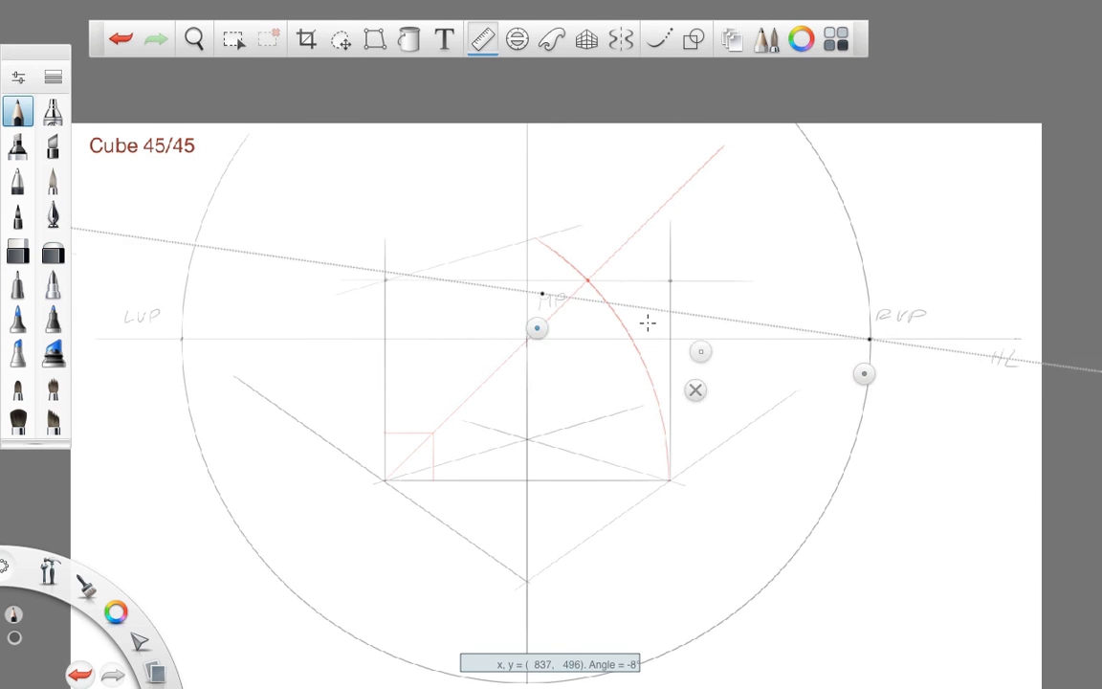
pyautogui.moveTo(648, 323); pyautogui.dragTo(671, 314)
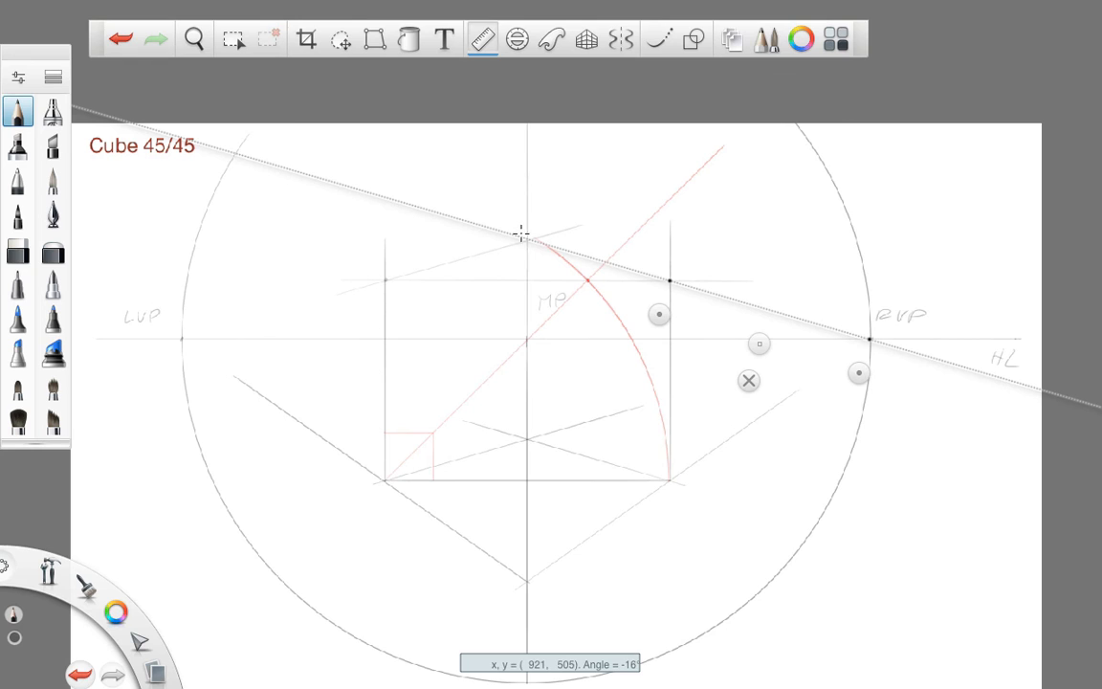
pyautogui.moveTo(521, 232); pyautogui.dragTo(780, 310)
pyautogui.click(748, 380)
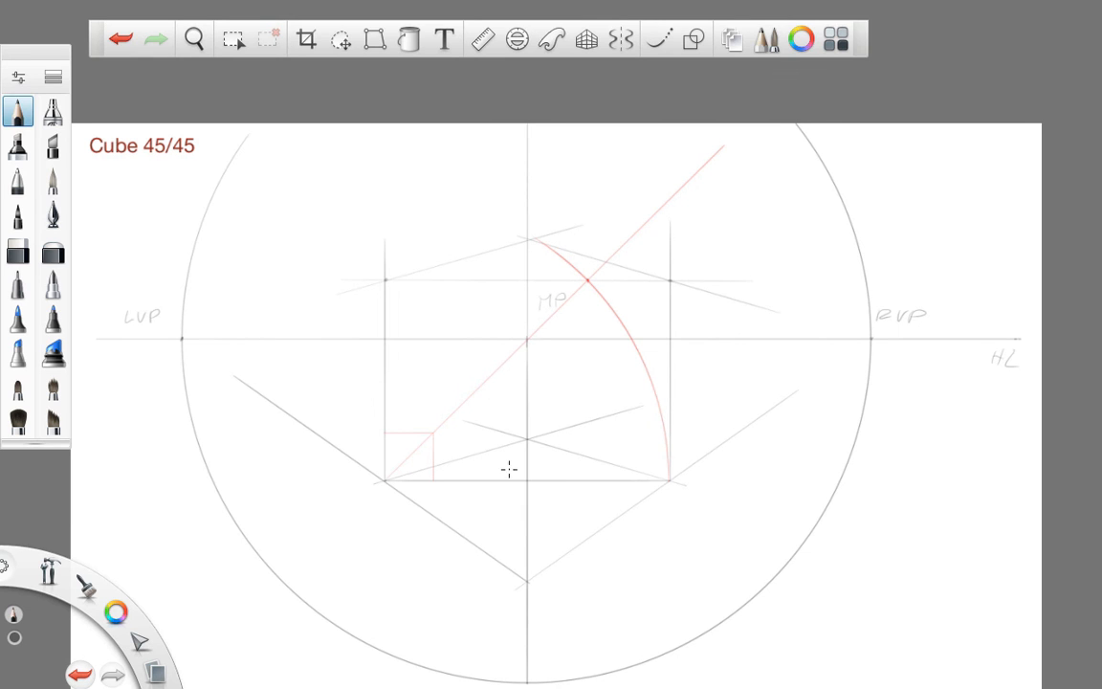
# Step: Draw the two front upper edges to the central vertical, from the upper left corner towards RVP and the upper right corner towards LVP
pyautogui.click(483, 40)
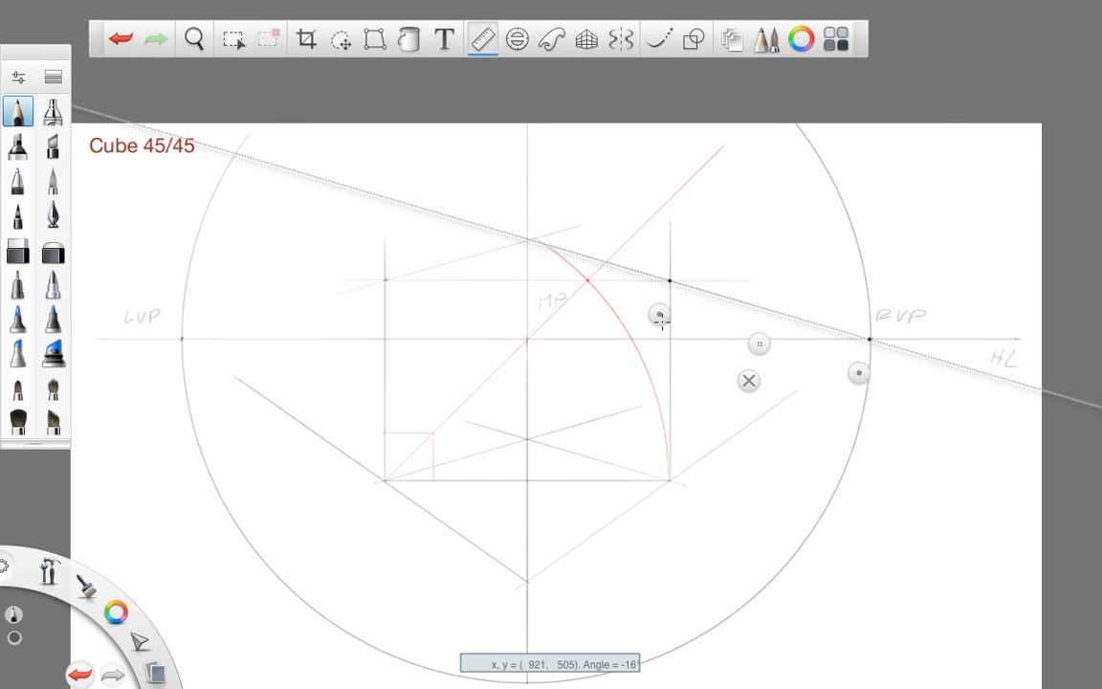
pyautogui.moveTo(660, 318); pyautogui.dragTo(382, 314)
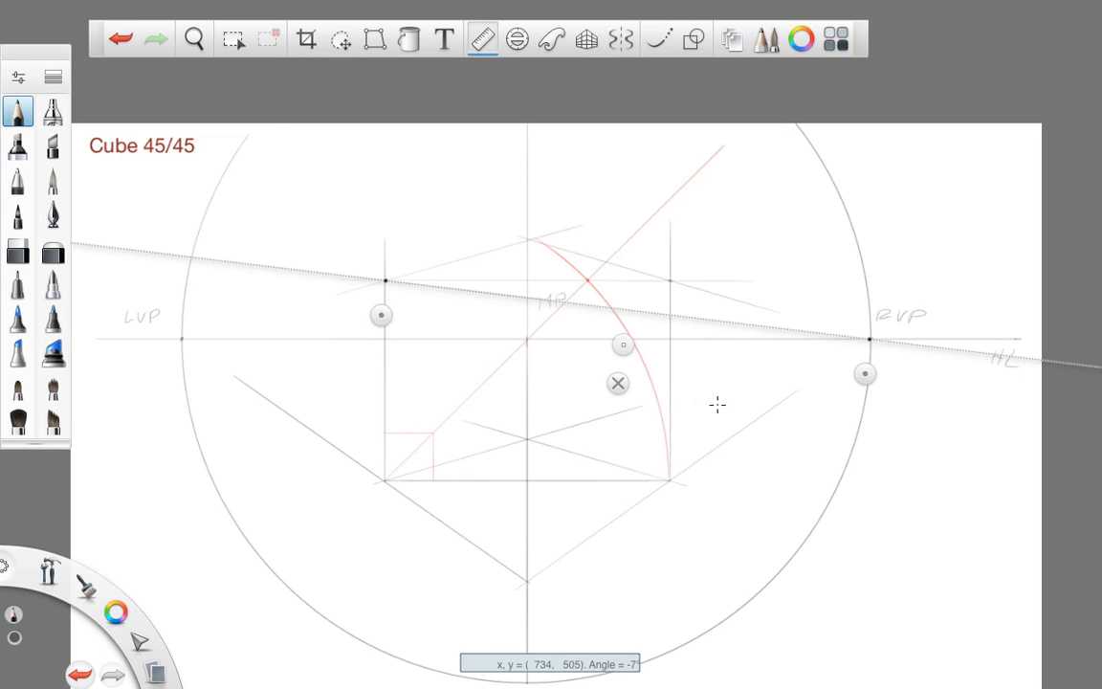
pyautogui.moveTo(864, 374); pyautogui.dragTo(667, 315)
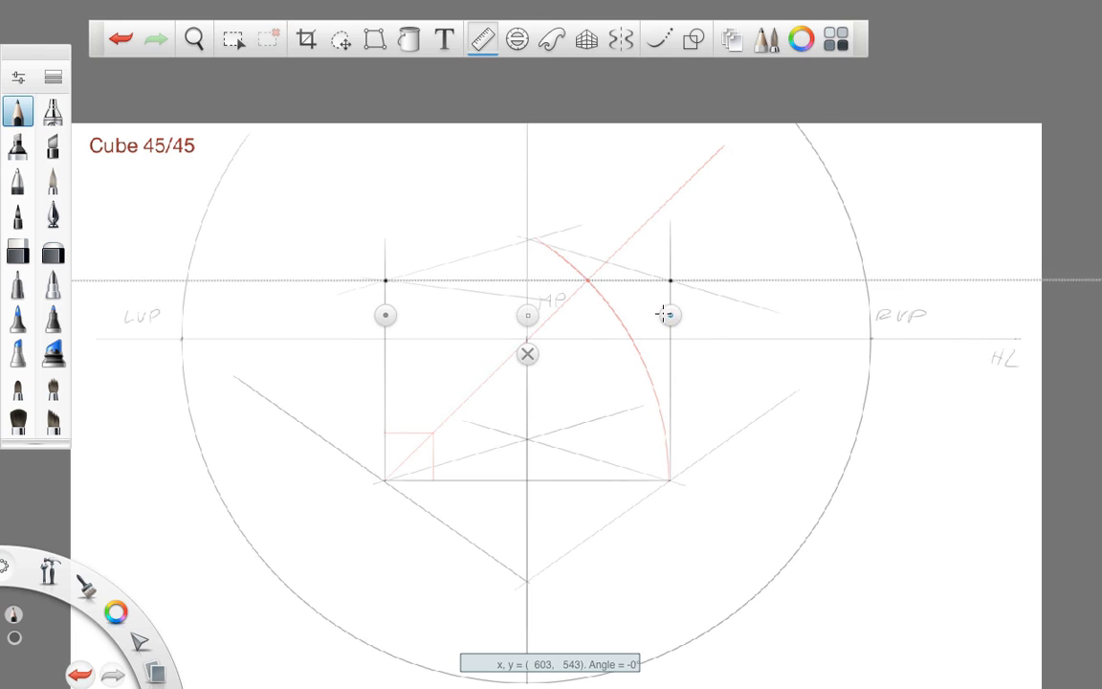
pyautogui.moveTo(385, 314); pyautogui.dragTo(186, 373)
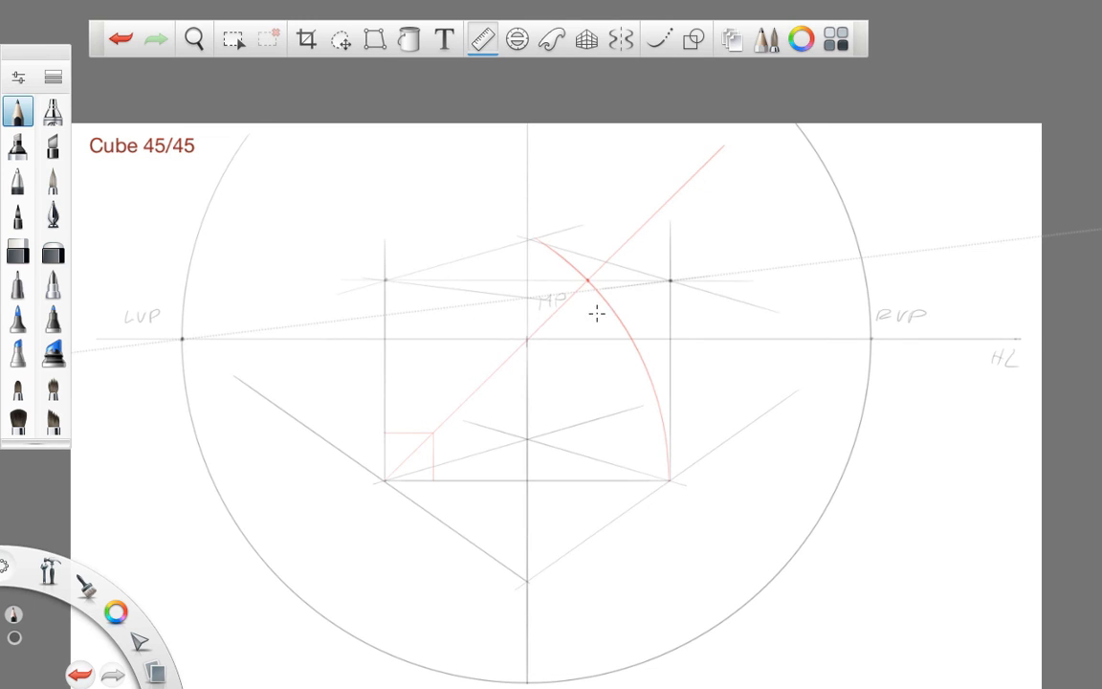
pyautogui.click(432, 383)
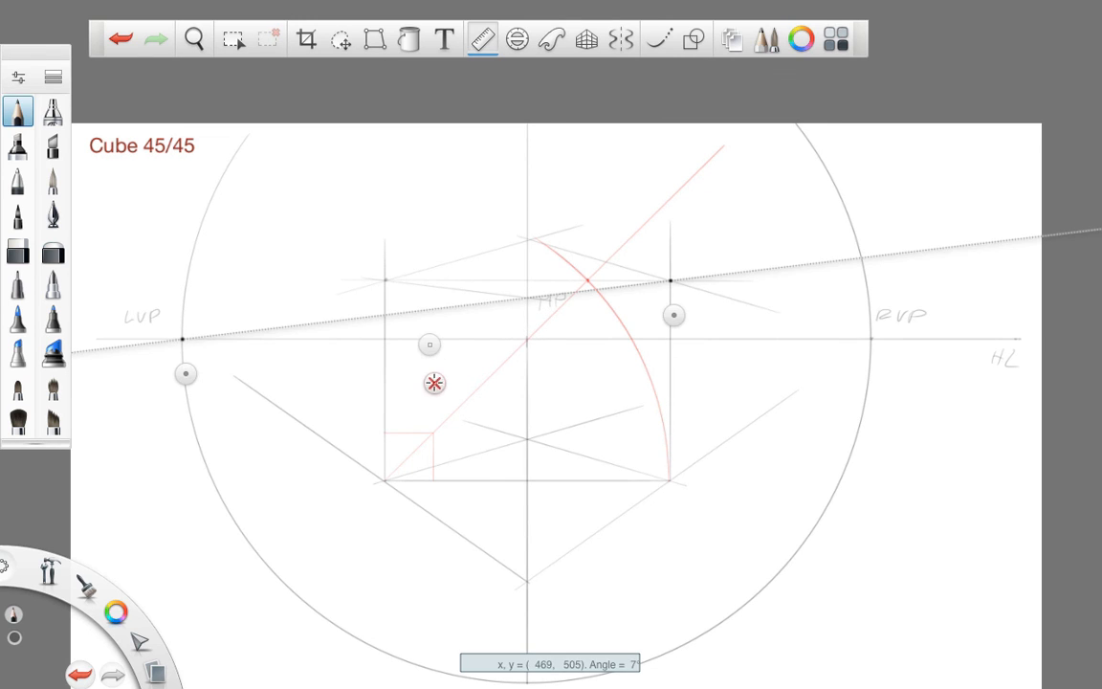